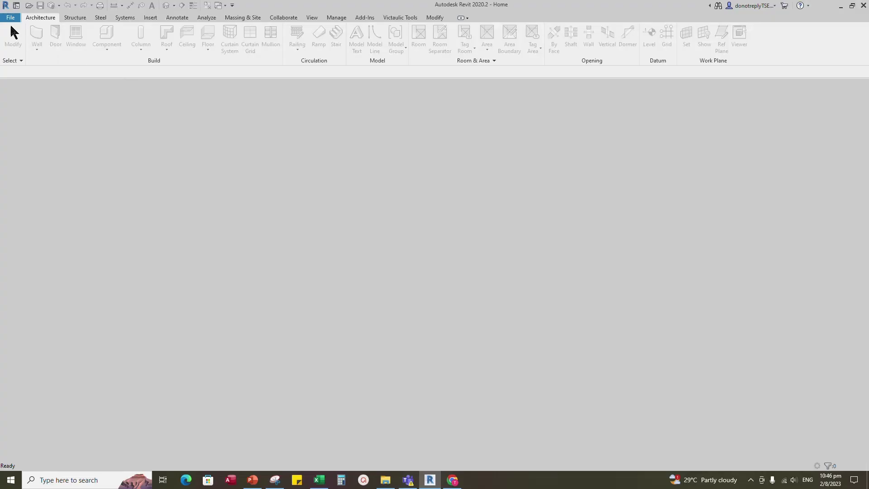
Create a new project from the Systems-Default_Metric.rte template
click(10, 18)
mouse_move(30, 52)
click(110, 55)
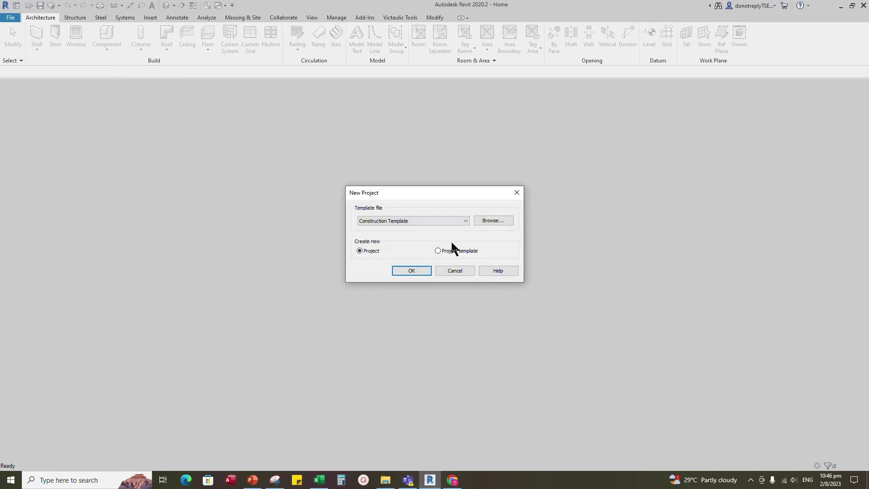
click(493, 220)
click(360, 175)
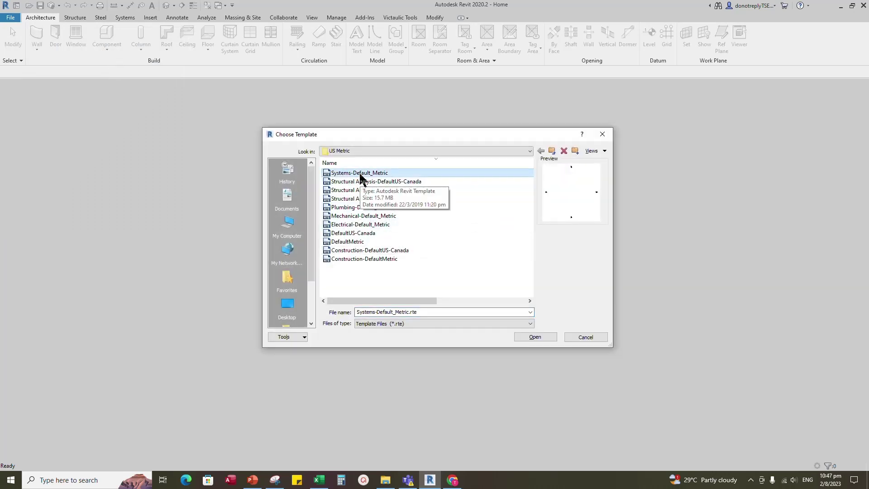
click(535, 337)
click(394, 269)
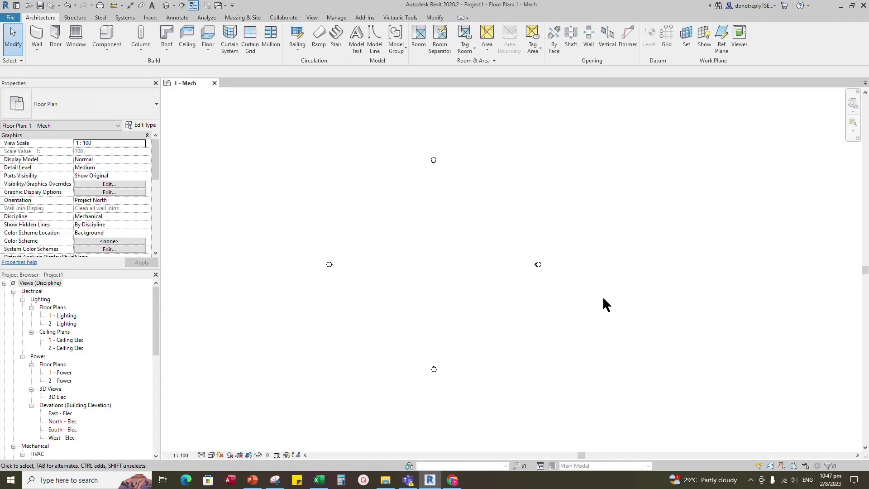
Start the Pipe tool with type Chilled Water and diameter 600.0 mm
click(125, 17)
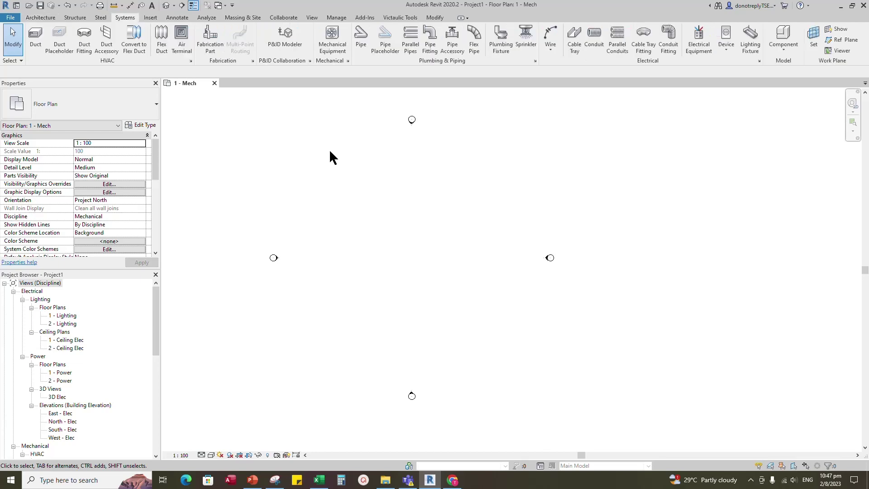
click(361, 38)
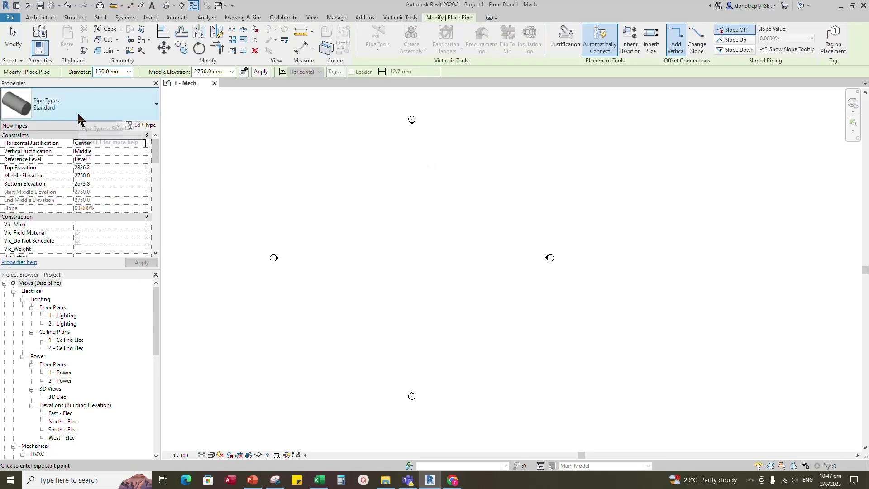
click(81, 113)
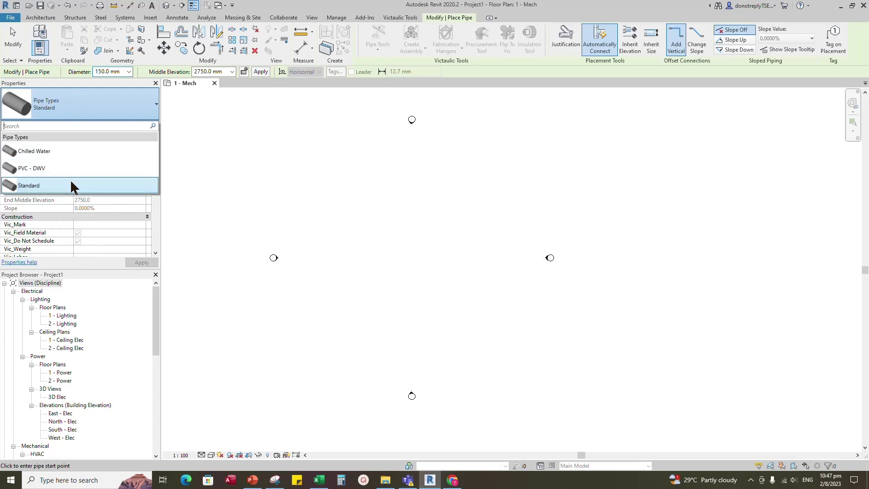
mouse_move(72, 185)
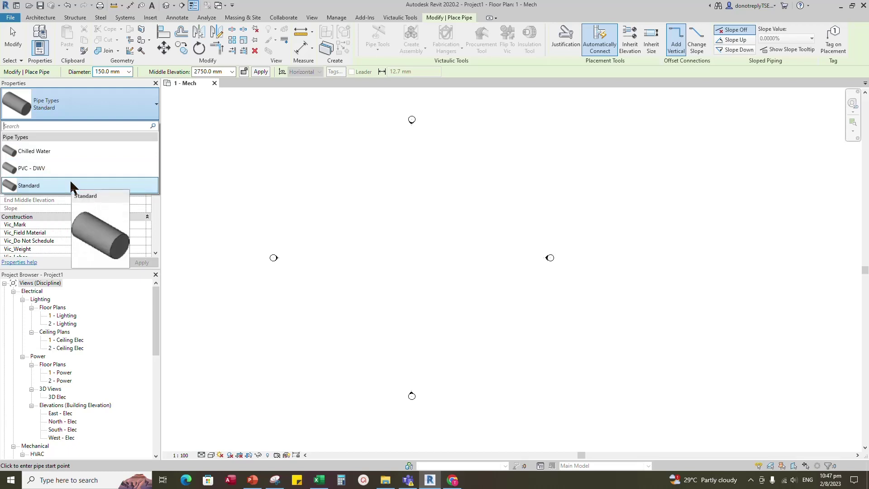
click(40, 152)
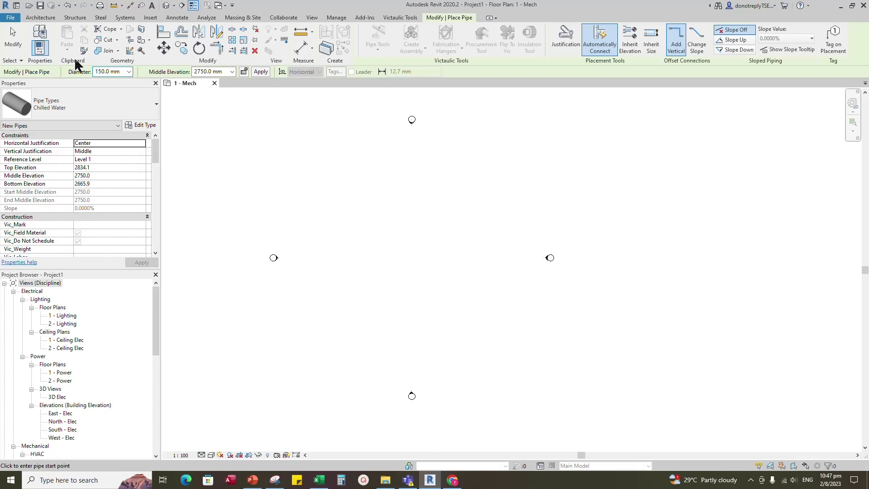
click(129, 72)
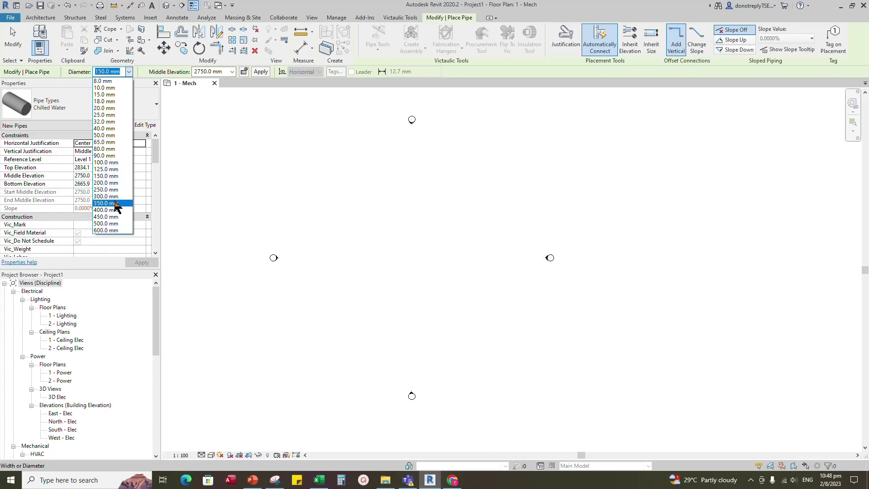
click(107, 230)
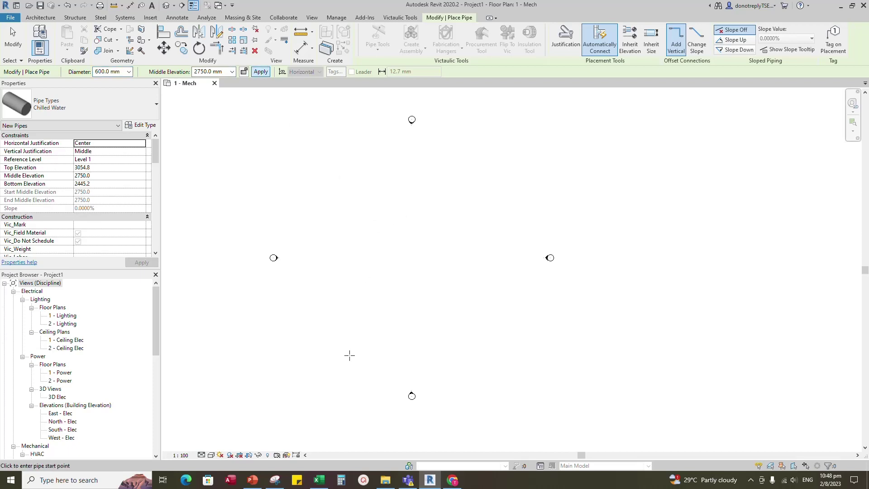
Draw a horizontal pipe about 24000 mm long across the 1 - Mech plan
click(211, 455)
click(229, 409)
click(327, 195)
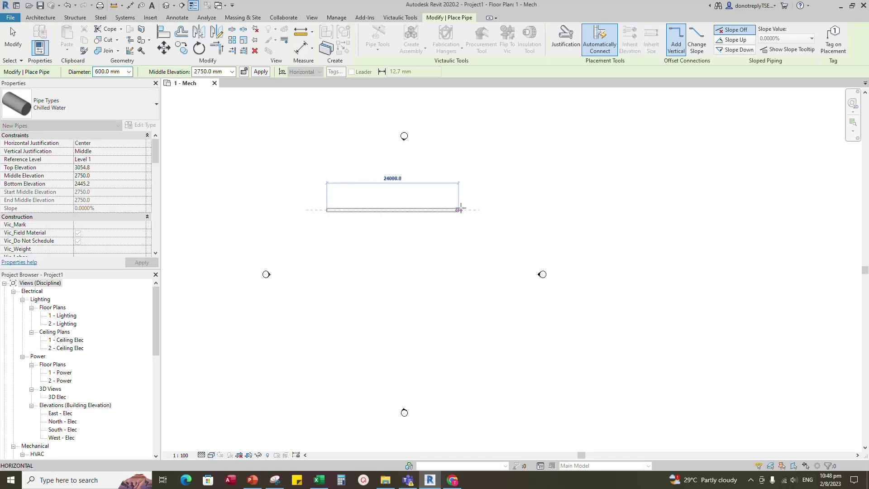
click(470, 210)
scroll(389, 226, up, 2)
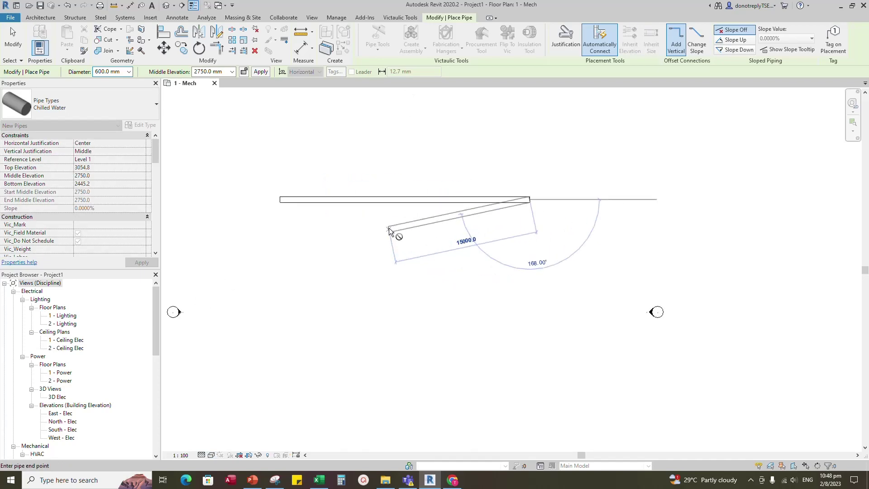
key(Escape)
key(Escape)
scroll(373, 219, down, 2)
scroll(320, 219, up, 2)
Switch the plan to Realistic visual style and select the Chilled Water pipe
click(211, 454)
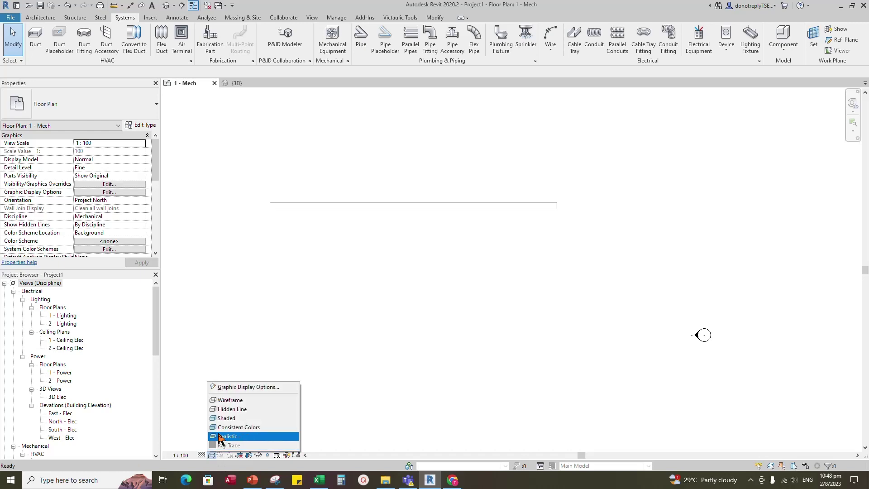
click(219, 436)
scroll(317, 226, up, 2)
scroll(539, 299, down, 1)
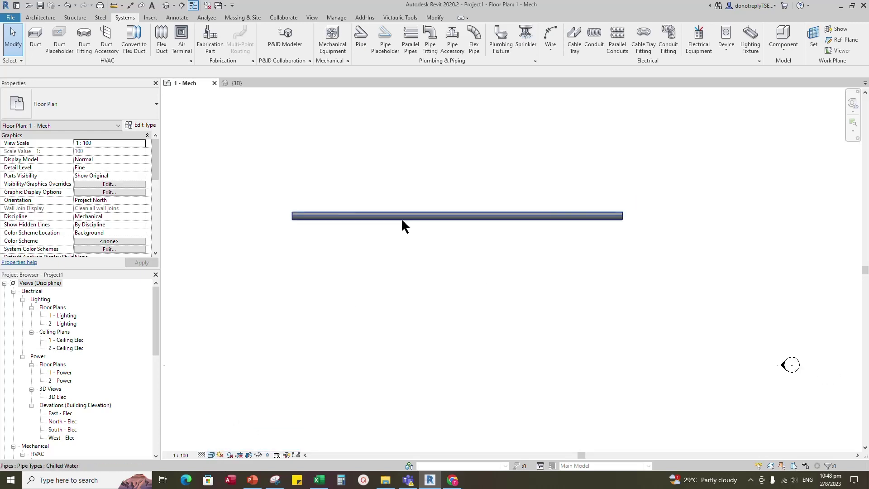
click(402, 219)
click(275, 273)
click(324, 218)
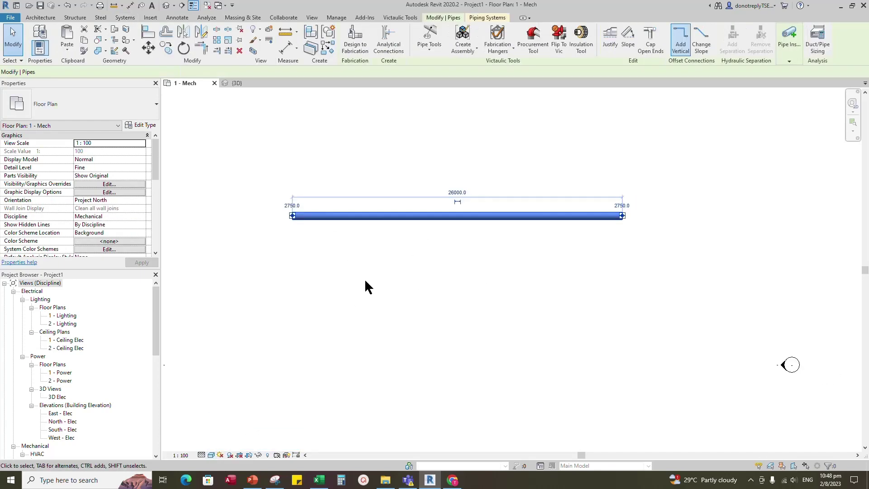
Duplicate the Chilled Water pipe type as a new type named Condenser Water
click(143, 127)
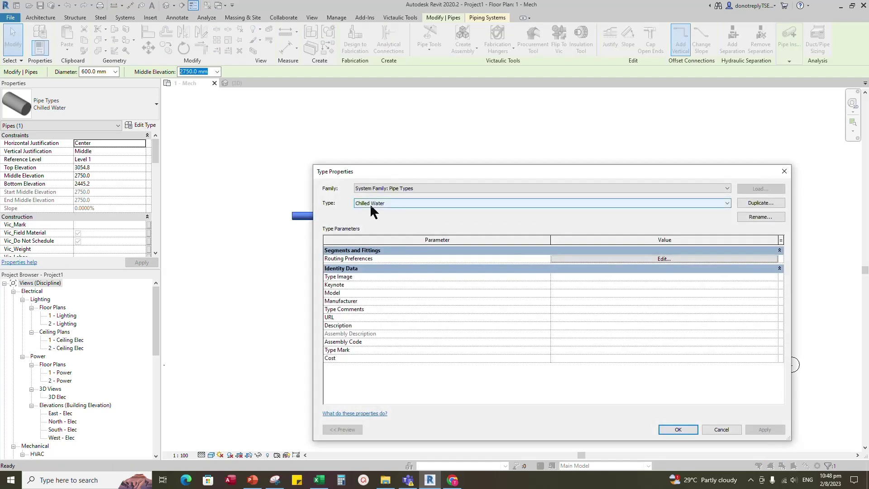
click(758, 203)
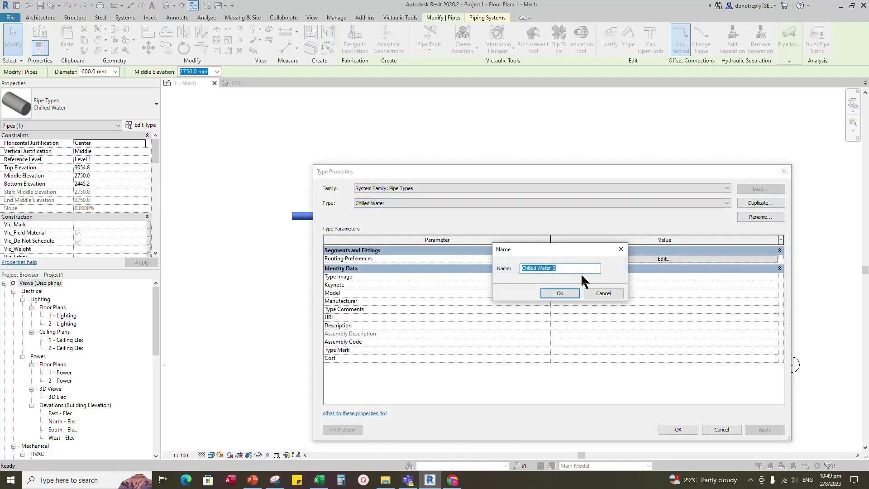
click(537, 270)
text(Condenser)
click(559, 294)
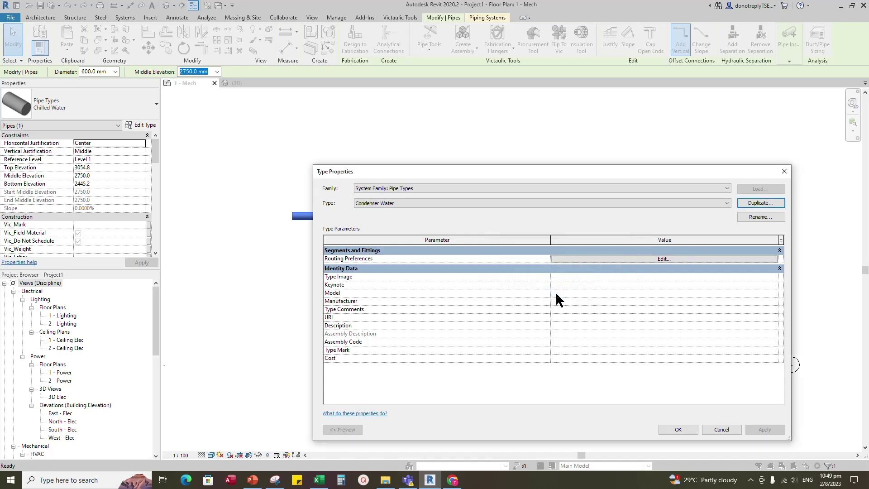
click(678, 430)
click(412, 307)
Draw a Condenser Water pipe parallel below the Chilled Water pipe, centring both in view
scroll(374, 192, down, 2)
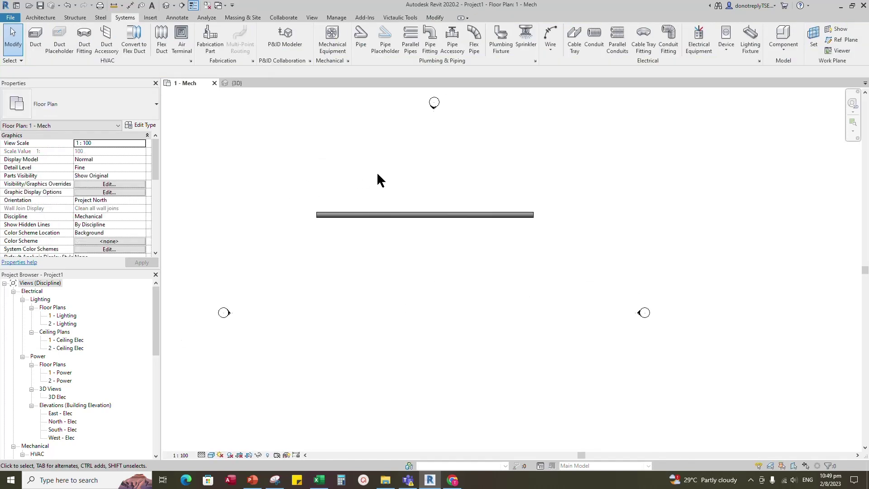
click(362, 38)
click(54, 108)
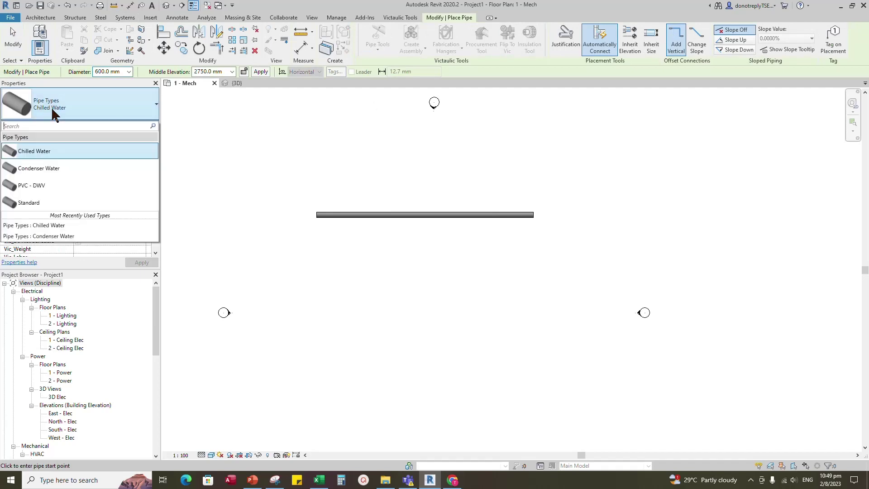
click(54, 169)
click(316, 246)
click(585, 247)
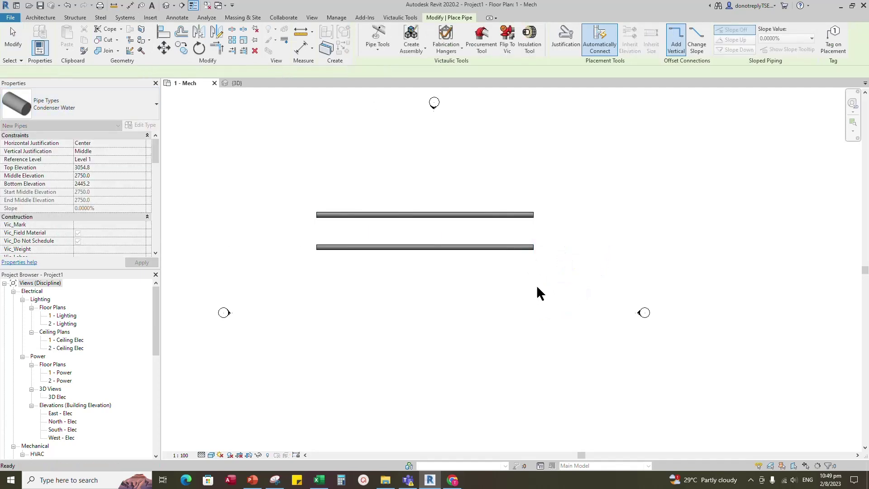
key(Escape)
key(Escape)
scroll(593, 283, up, 2)
middle_drag(298, 257, 379, 272)
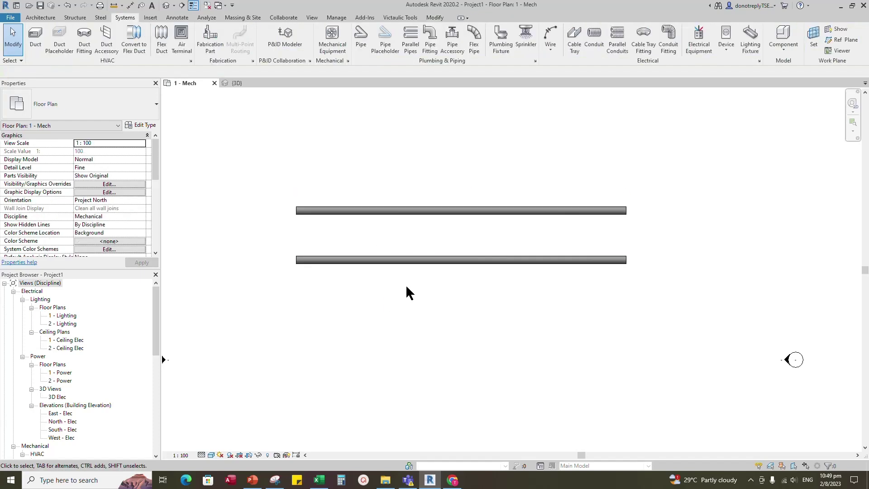
In the Material Browser, duplicate Steel, Carbon as a new material named CHWS
click(336, 18)
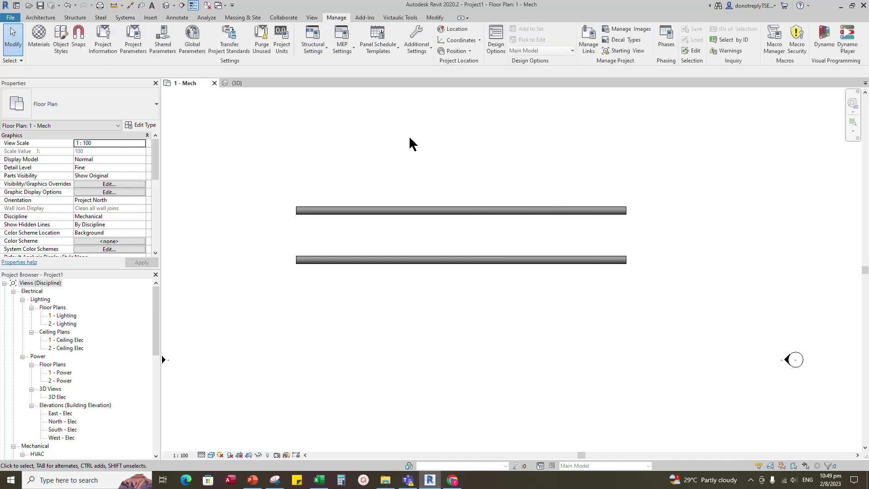
click(39, 41)
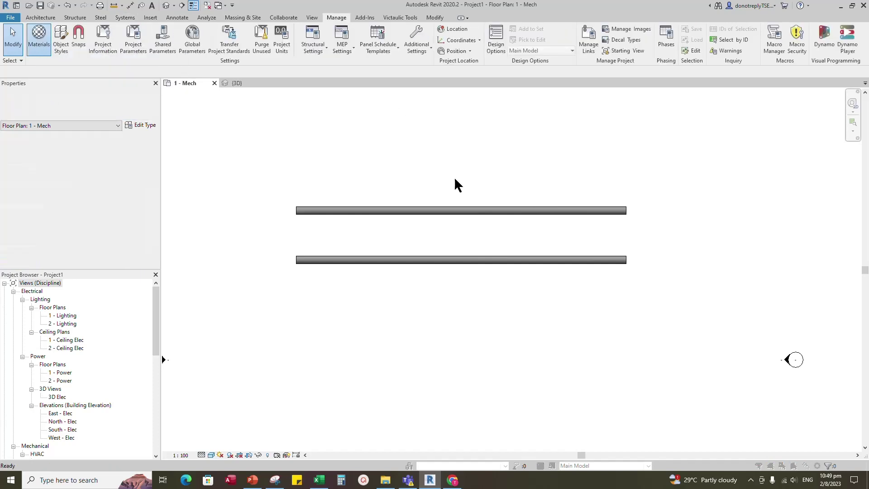
click(263, 184)
text(Car)
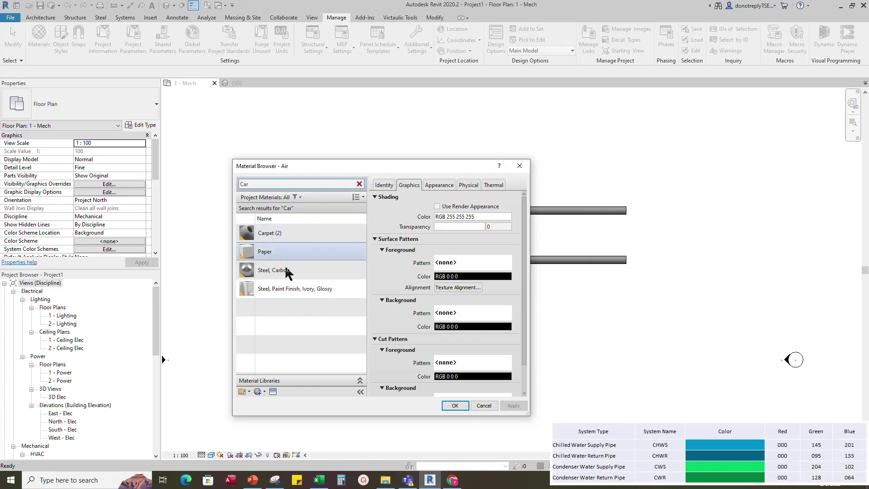
click(289, 273)
right_click(291, 277)
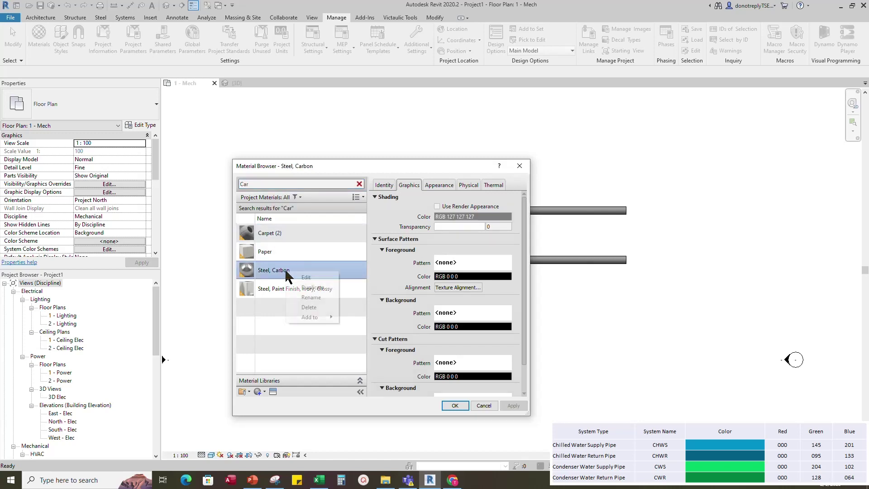
click(304, 293)
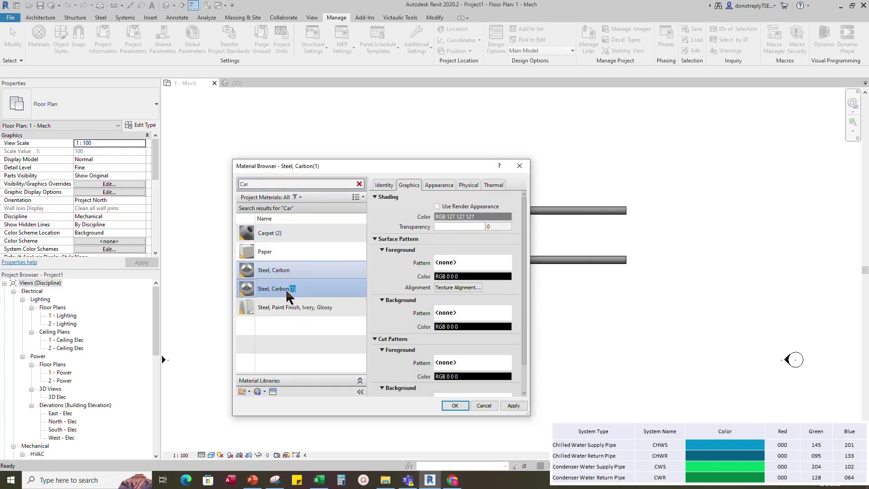
text(CHWS)
click(513, 406)
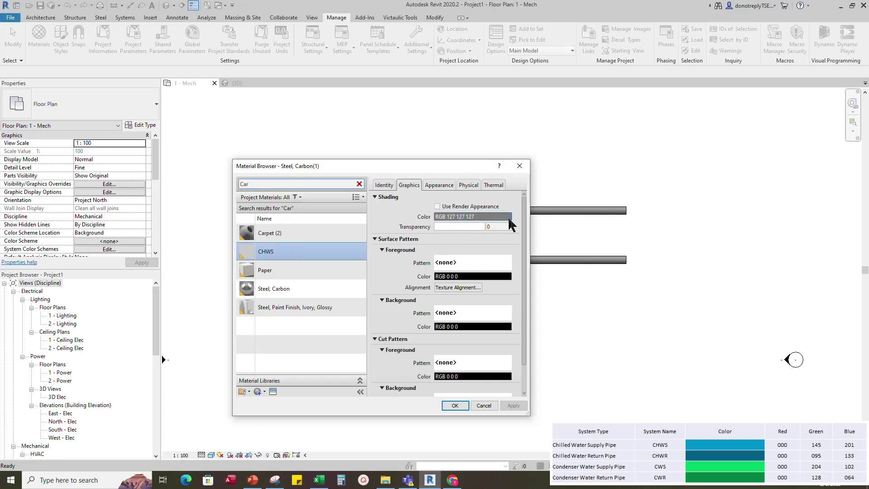
Set the CHWS shading colour to RGB 0 145 201
drag(456, 163, 399, 162)
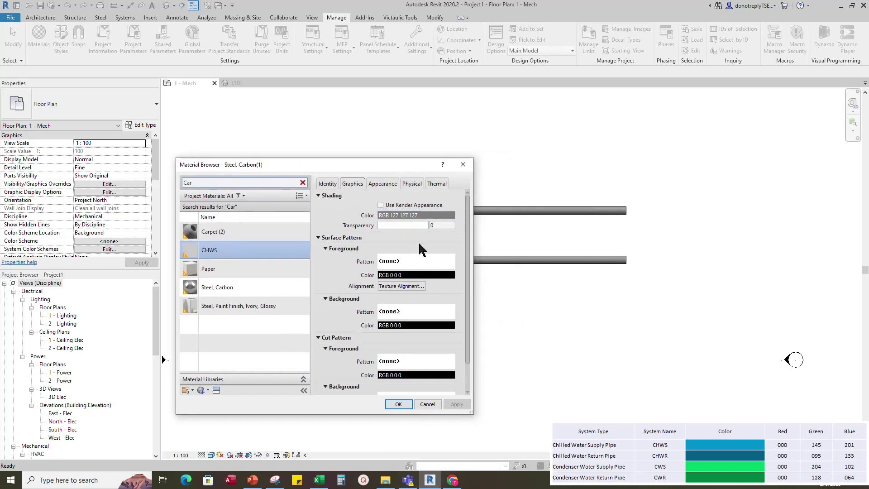
click(412, 217)
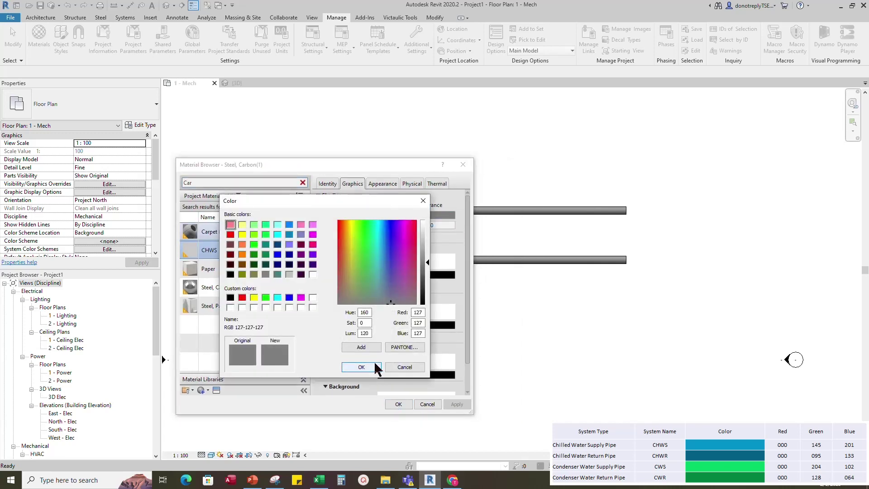
drag(422, 312, 406, 335)
text(0 145 201)
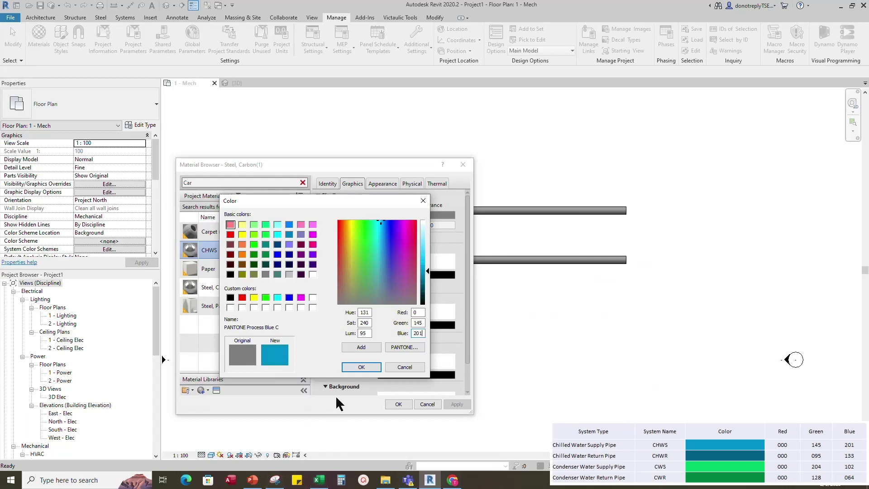
click(361, 366)
Duplicate CHWS as CHWR with shading colour RGB 0 95 133
right_click(224, 292)
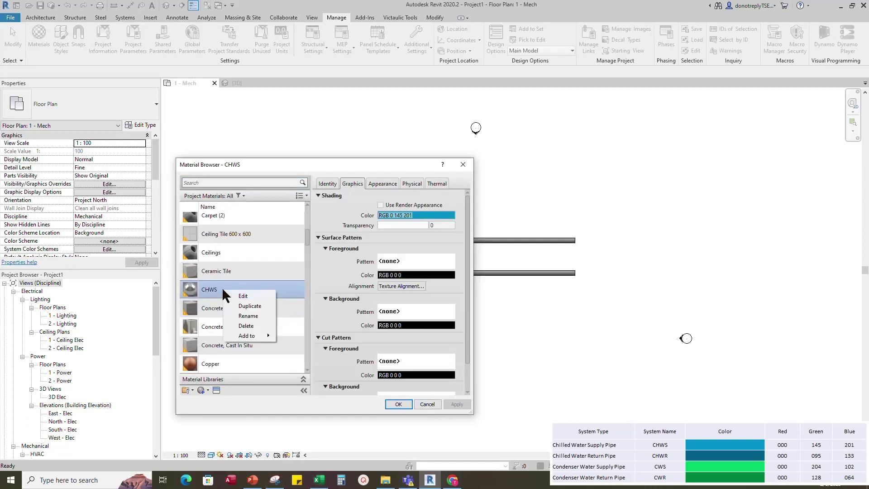
click(250, 305)
drag(231, 294, 216, 299)
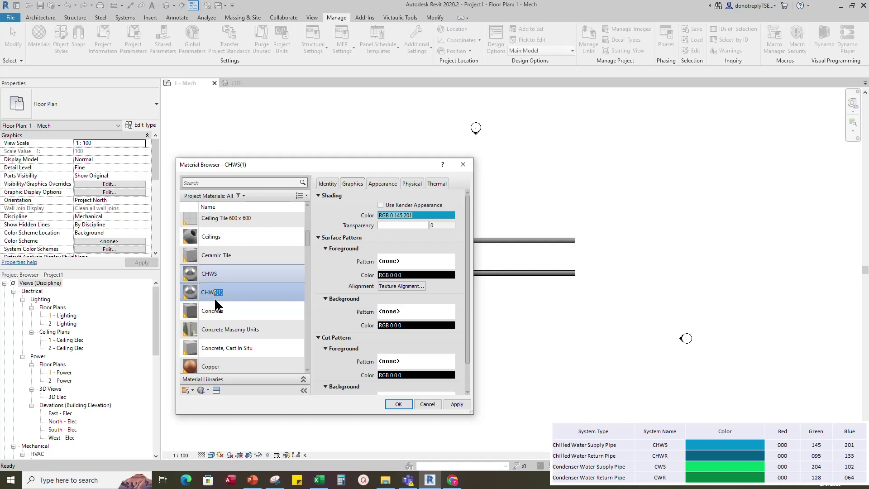
click(457, 404)
click(412, 215)
drag(426, 324, 399, 333)
text(95)
text(133)
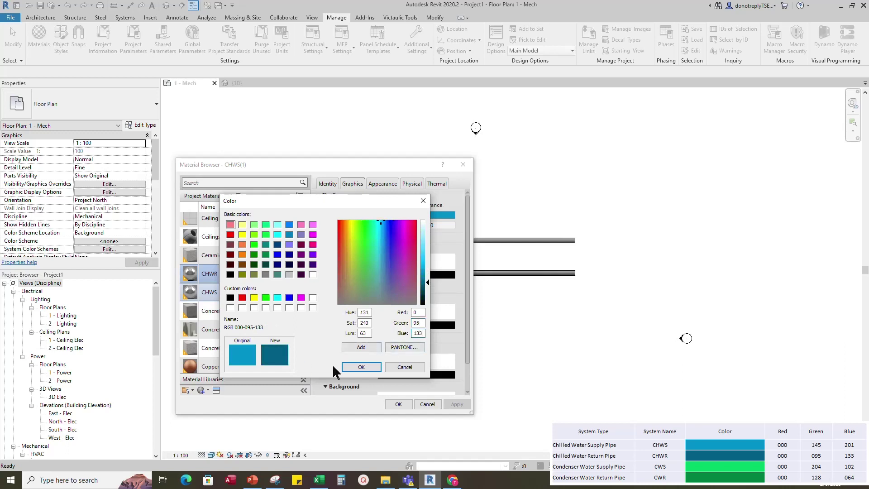
click(361, 367)
click(458, 404)
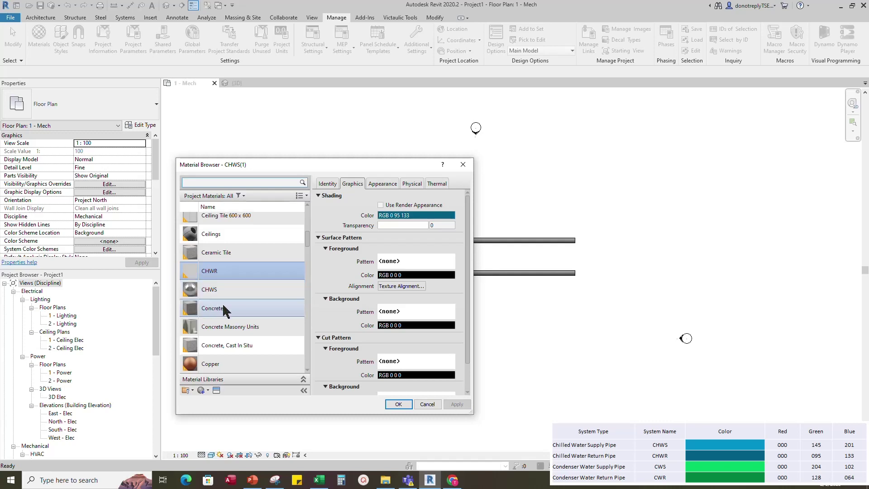
Duplicate CHWR as CWS with shading colour RGB 0 204 102
click(219, 270)
right_click(220, 269)
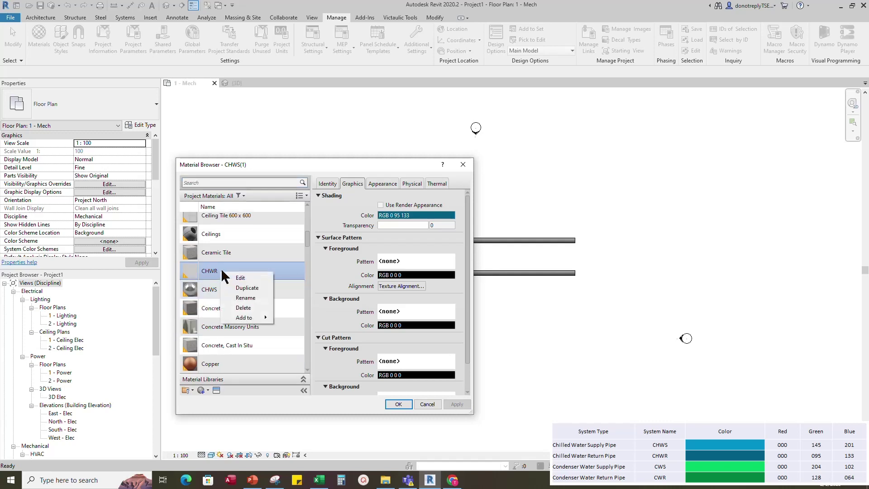
click(239, 288)
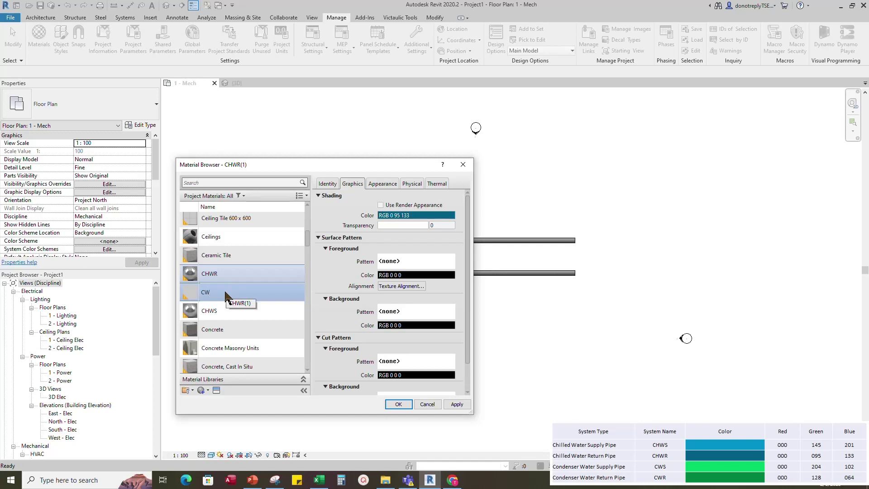
text(CWS)
click(458, 404)
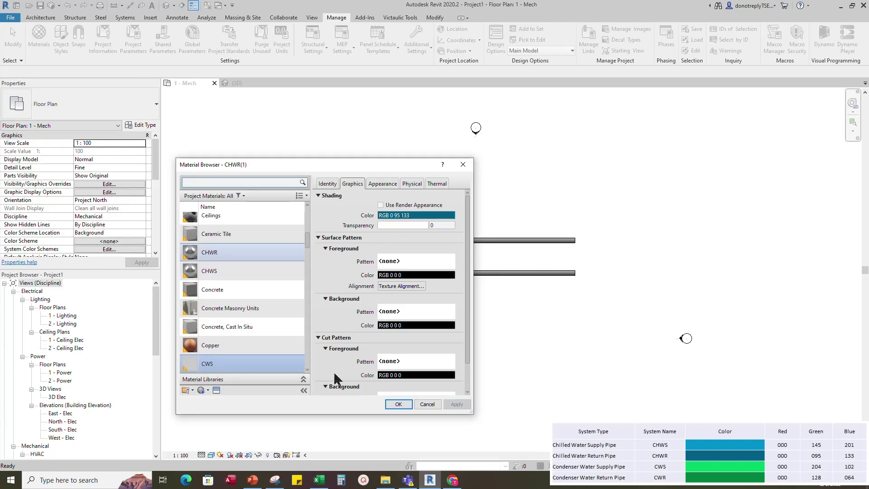
click(379, 216)
double_click(421, 324)
text(204)
double_click(421, 333)
text(102)
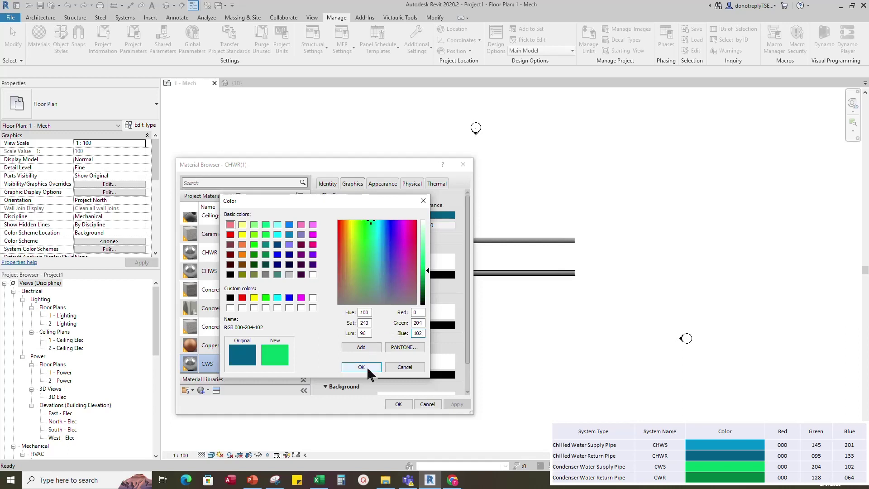
click(369, 367)
click(457, 404)
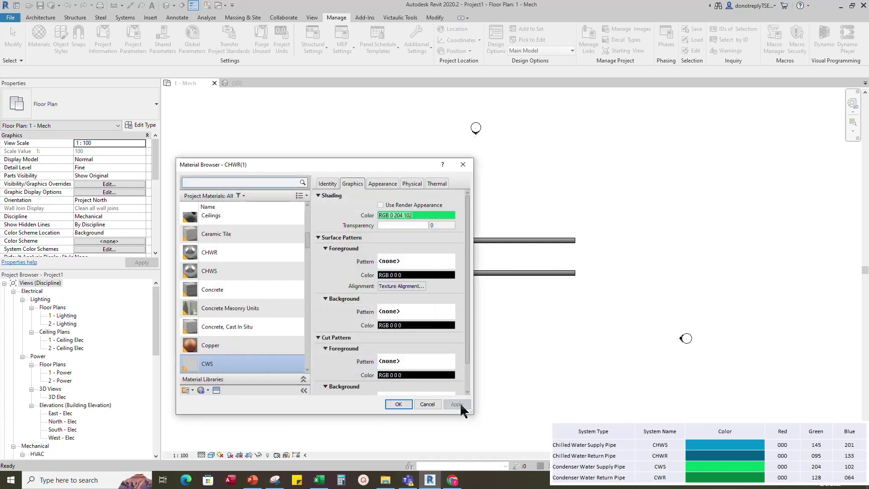
Duplicate CWS as CWR with shading colour RGB 0 128 64, then close the browser
scroll(249, 348, down, 1)
right_click(220, 313)
click(248, 329)
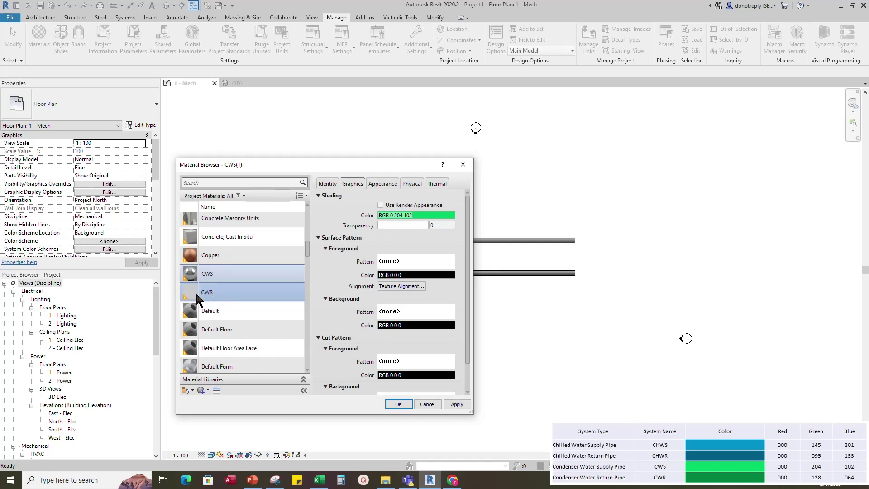
text(CWR)
click(453, 405)
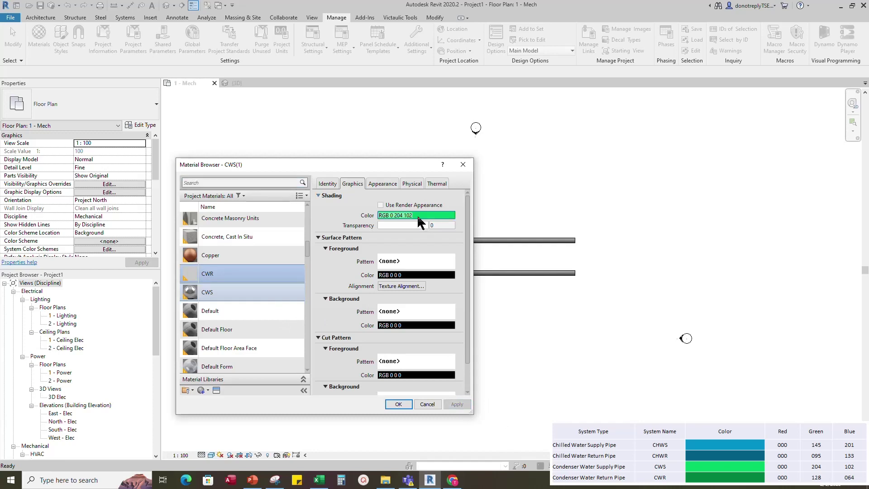
click(417, 214)
key(BackSpace)
key(BackSpace)
key(BackSpace)
text(128)
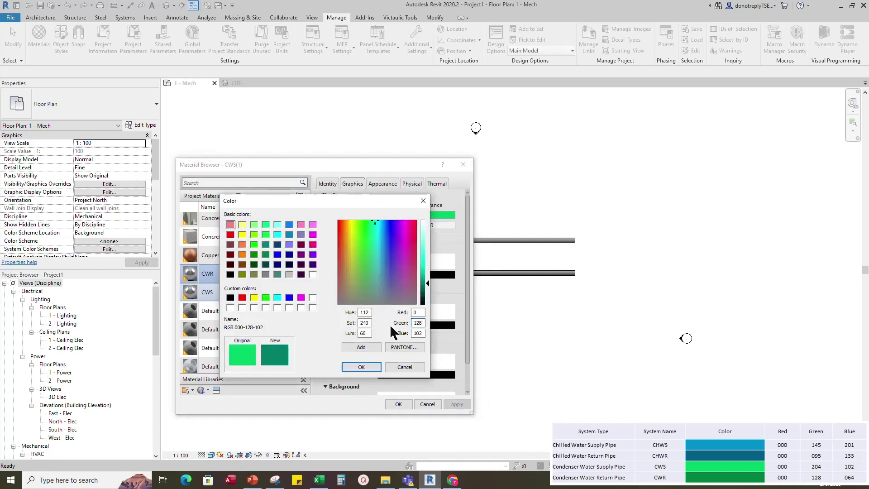
click(418, 333)
key(BackSpace)
key(BackSpace)
key(BackSpace)
text(64)
key(Return)
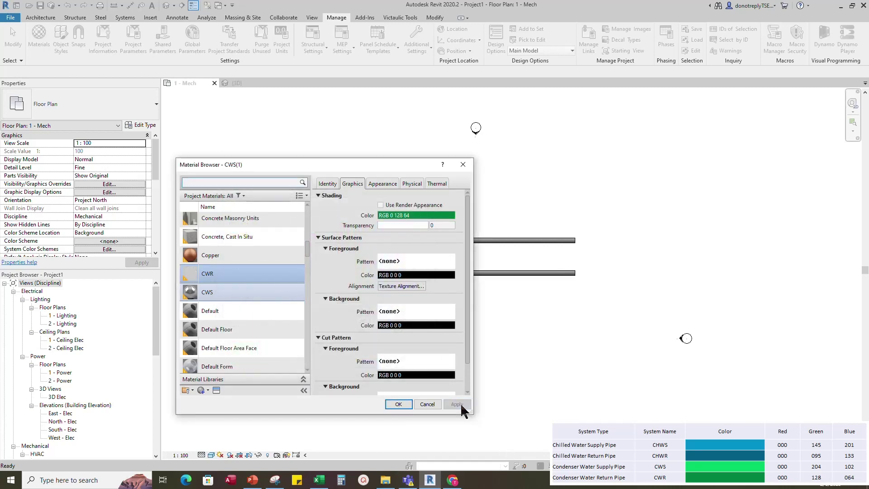
click(399, 405)
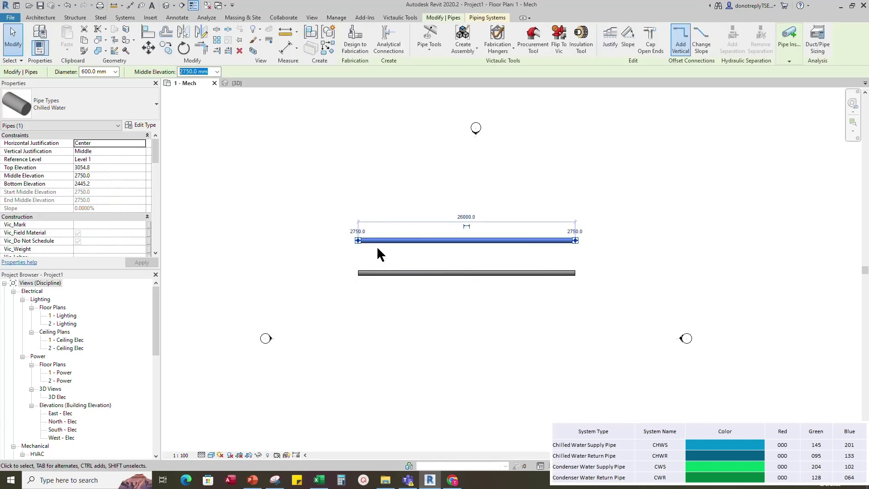
Duplicate the pipe's Hydronic Supply system type as a new type named CHWS
click(479, 19)
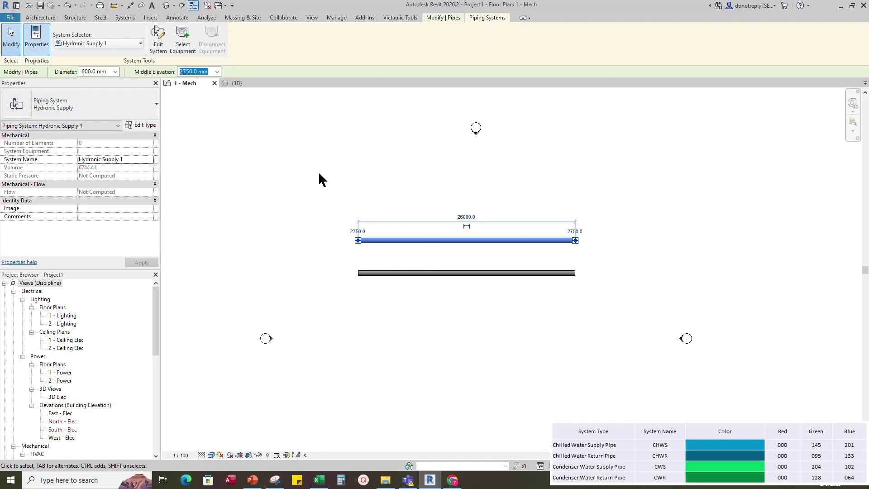
click(144, 125)
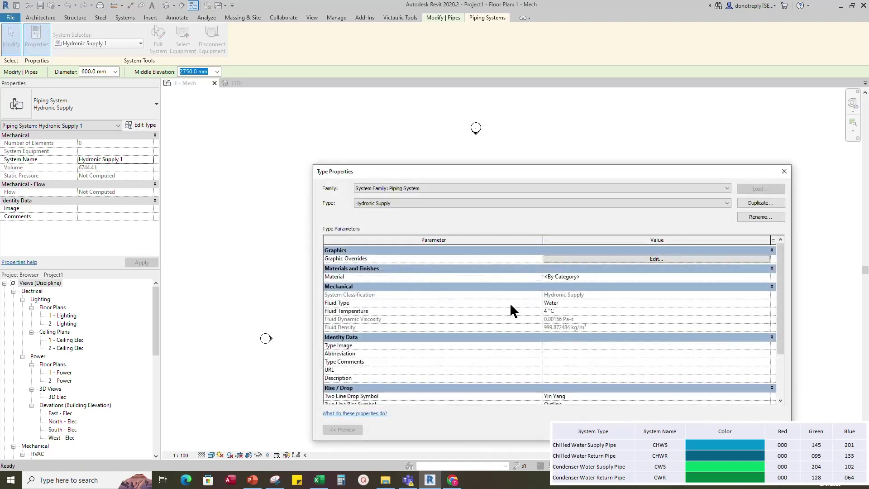
click(761, 203)
drag(566, 269, 500, 272)
text(CHWS)
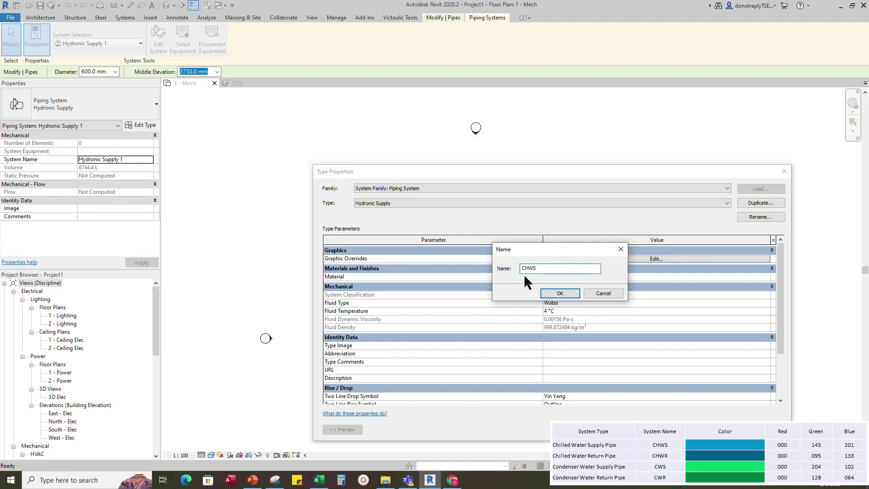
click(560, 293)
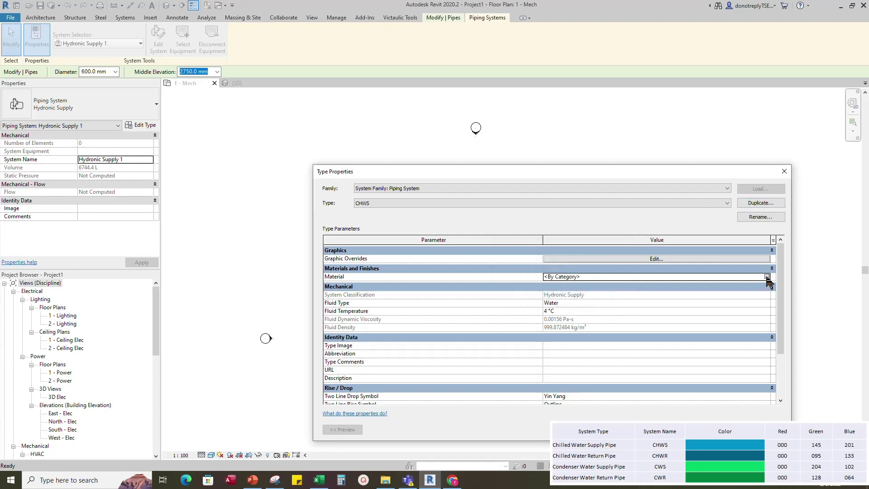
Assign the CHWS material to the CHWS system type
click(766, 277)
click(766, 277)
scroll(286, 308, down, 5)
click(198, 183)
text(CH)
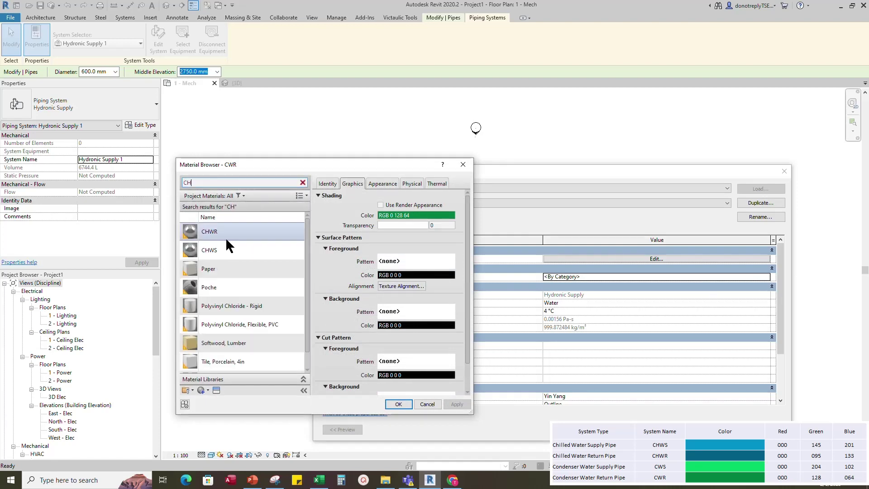
click(221, 248)
click(398, 404)
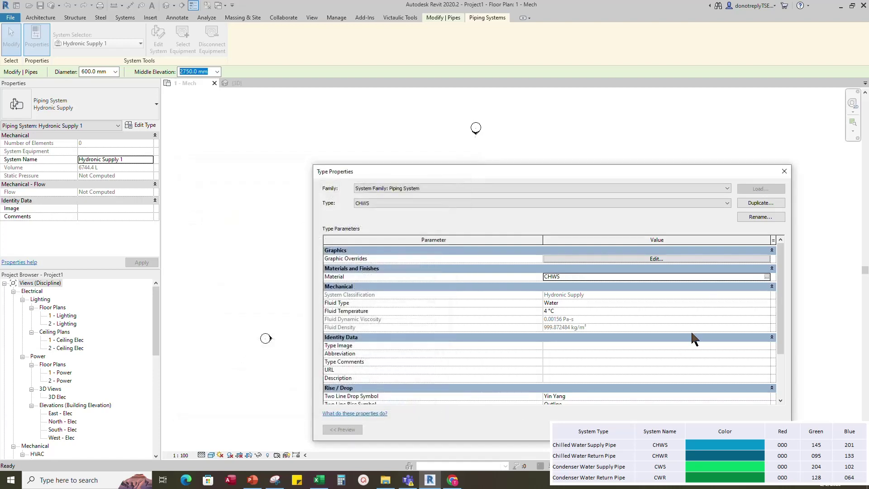
Give the CHWS system type graphic overrides of colour RGB 0-145-201 and line weight 1
click(654, 260)
click(612, 340)
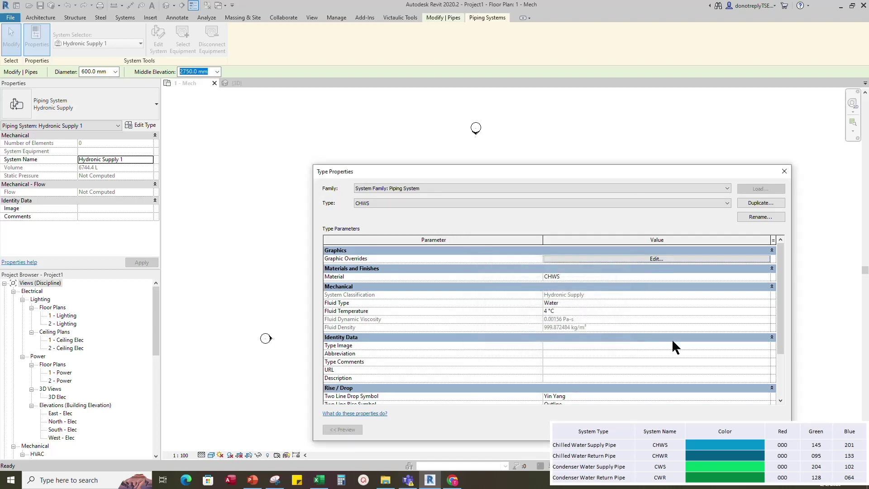
drag(614, 172, 481, 157)
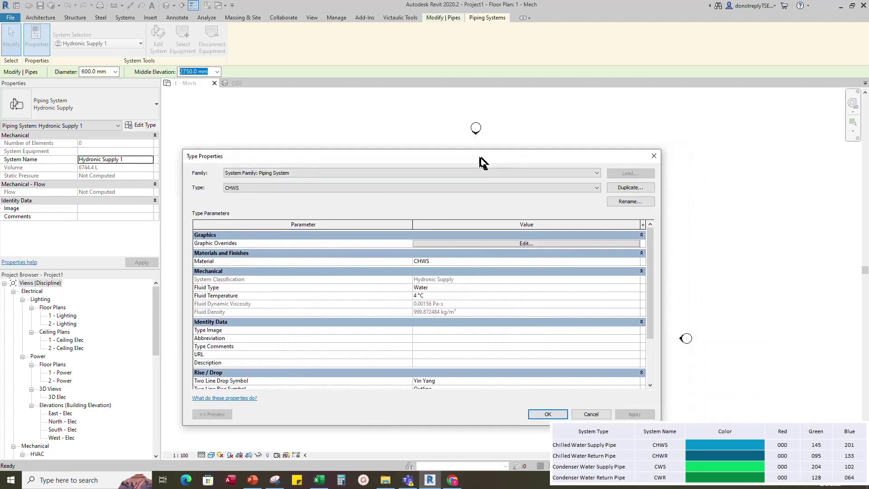
click(524, 244)
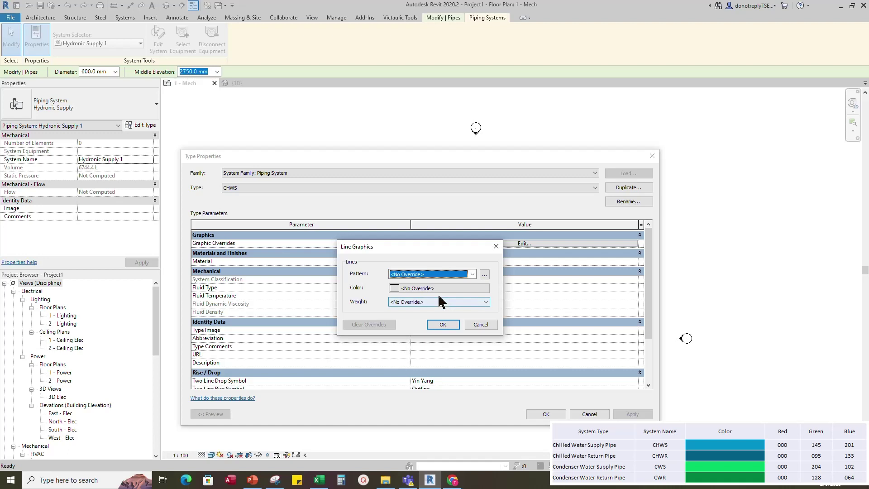
click(418, 288)
double_click(510, 314)
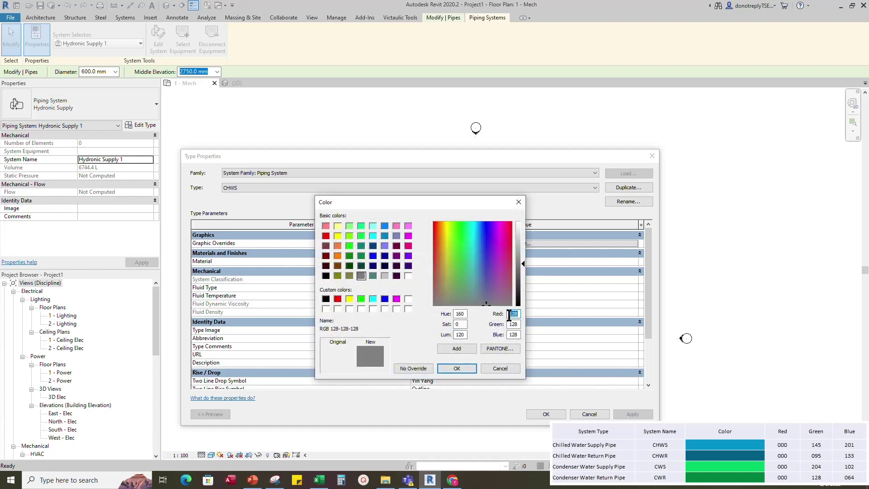
text(0)
key(Tab)
text(145)
double_click(515, 335)
text(201)
click(468, 370)
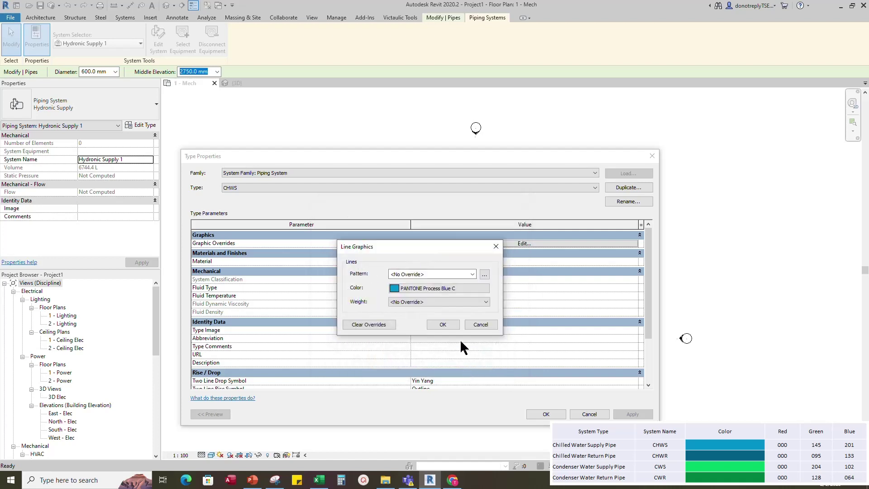
click(395, 316)
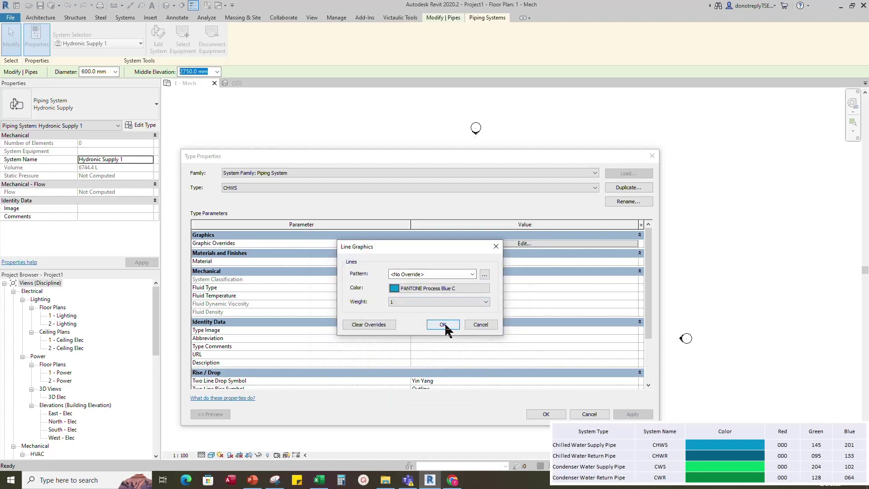
click(451, 325)
click(546, 415)
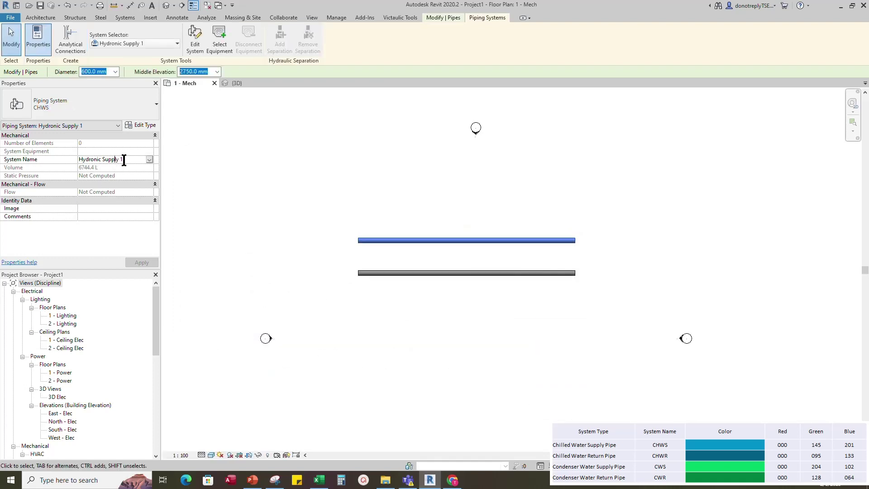
Rename the upper pipe's system to CHWS and apply it
key(ctrl+a)
text(CH)
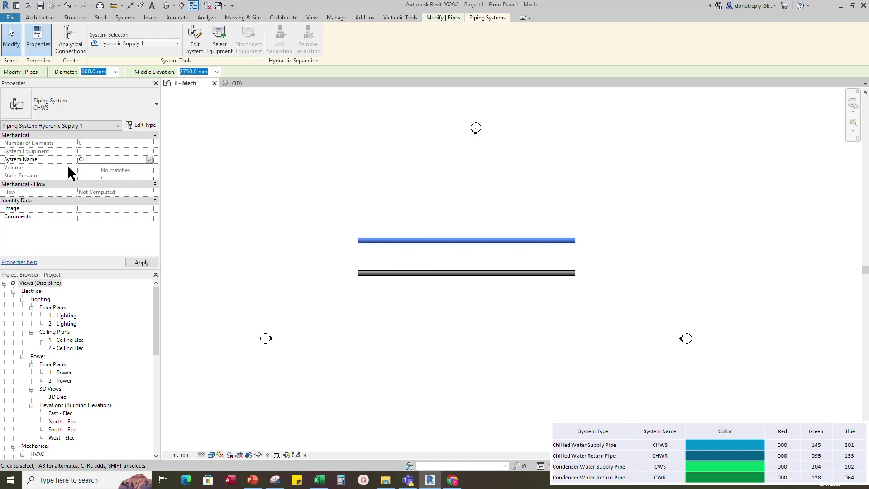
text(WS)
key(Return)
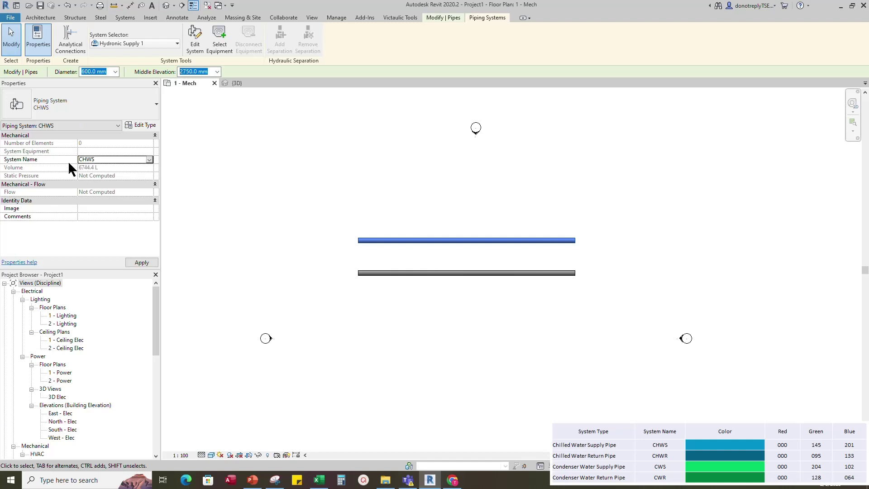
click(142, 263)
click(388, 327)
scroll(386, 254, up, 5)
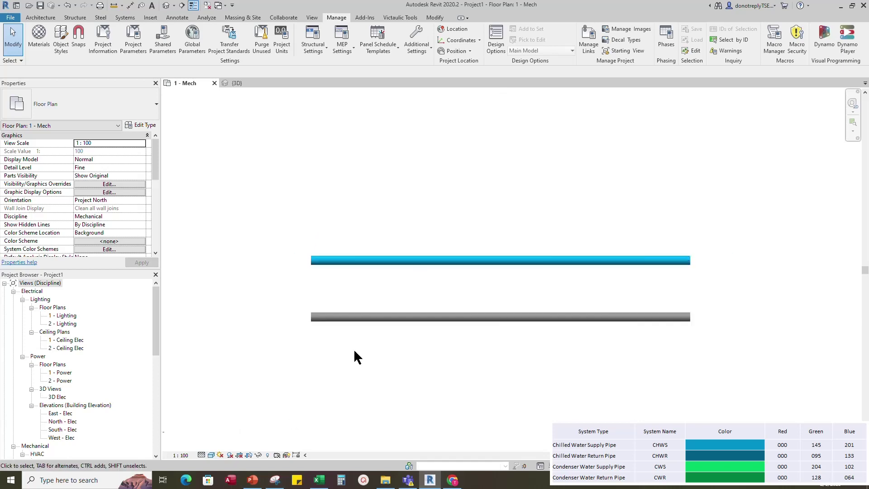
Switch the view to Wireframe and back to Shaded to show the pipe's CHWS colour
click(212, 455)
click(224, 400)
scroll(355, 288, up, 1)
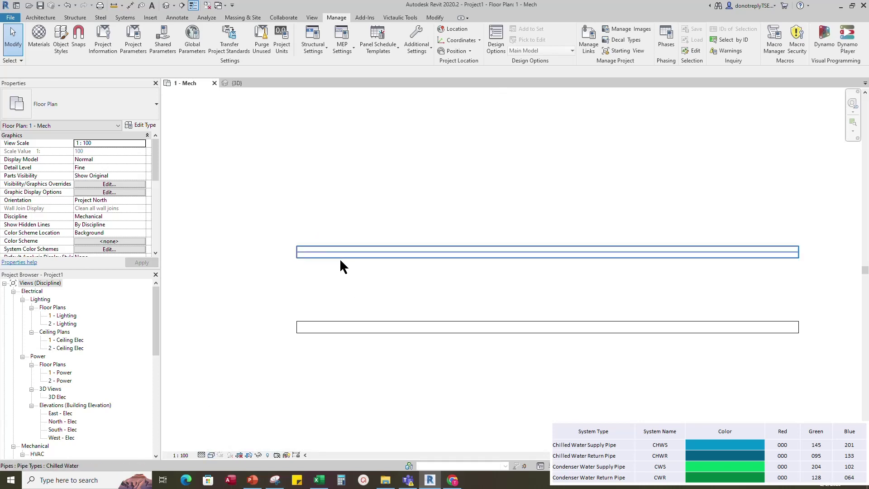
scroll(342, 273, down, 1)
click(211, 454)
click(226, 418)
scroll(449, 356, down, 3)
click(370, 316)
click(362, 328)
Draw a new pipe left to right between the two existing pipes
click(125, 17)
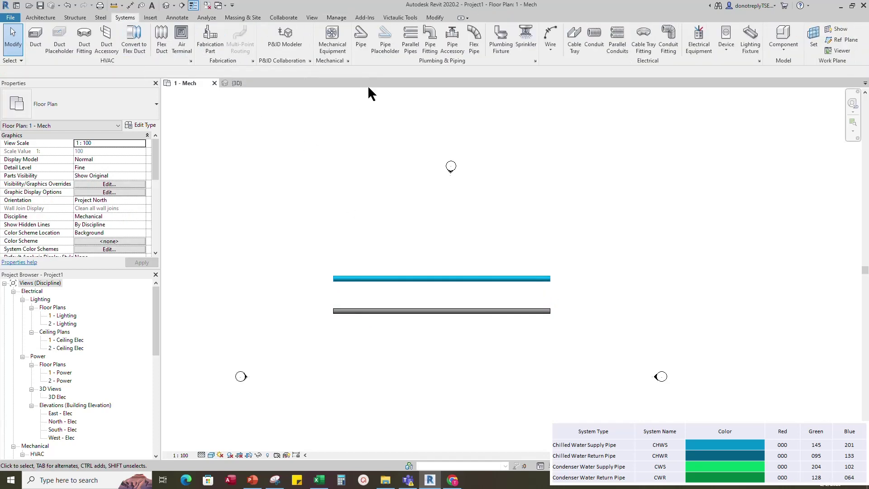
key(p)
key(i)
scroll(333, 295, up, 2)
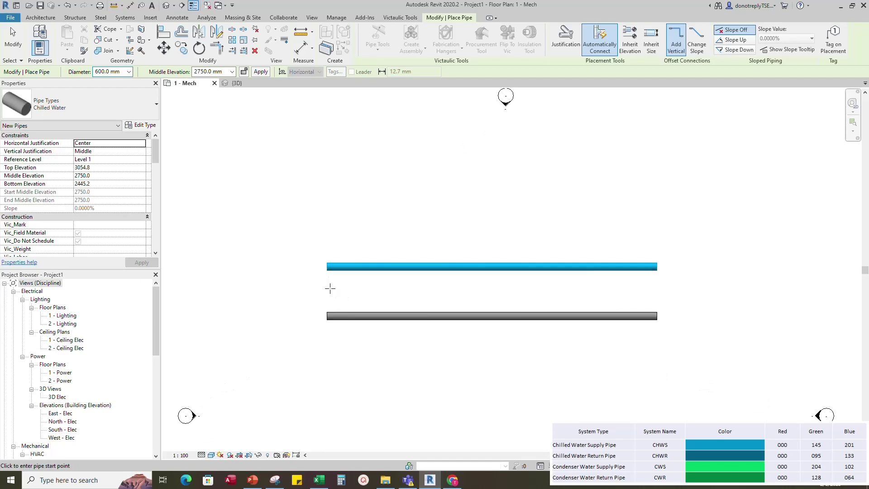
click(327, 288)
click(656, 308)
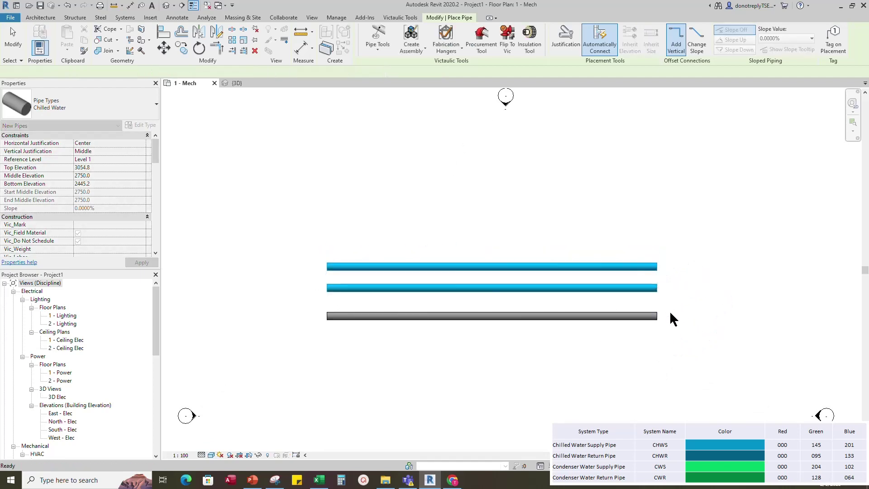
key(Escape)
key(Escape)
Set the new middle pipe's System Type to Hydronic Return and bring up its Piping Systems tools
click(544, 287)
scroll(123, 217, down, 3)
scroll(121, 223, down, 1)
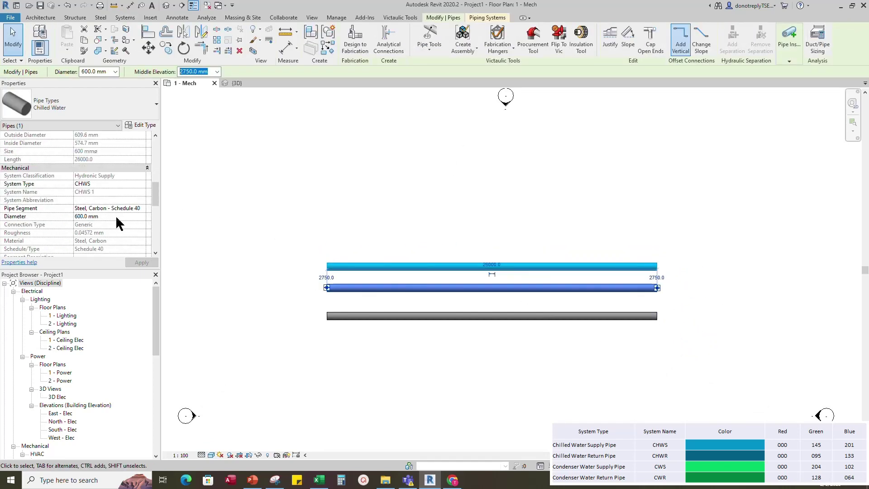
click(141, 183)
click(141, 184)
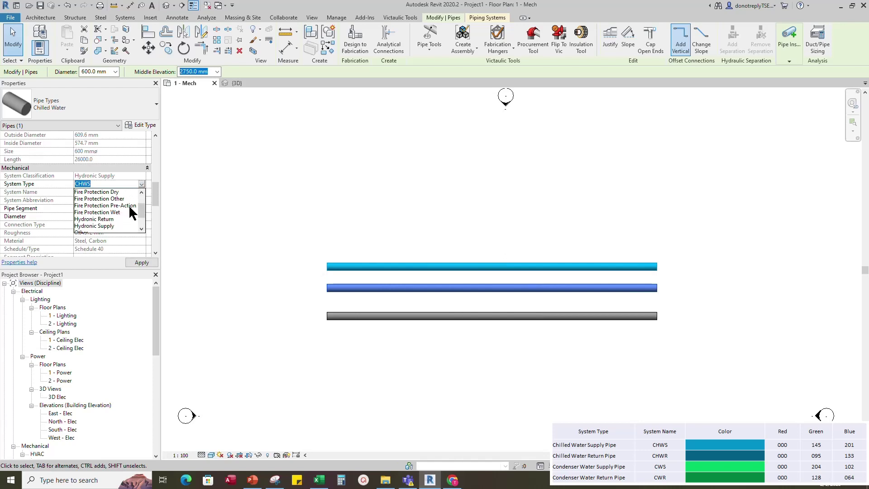
click(99, 223)
click(450, 149)
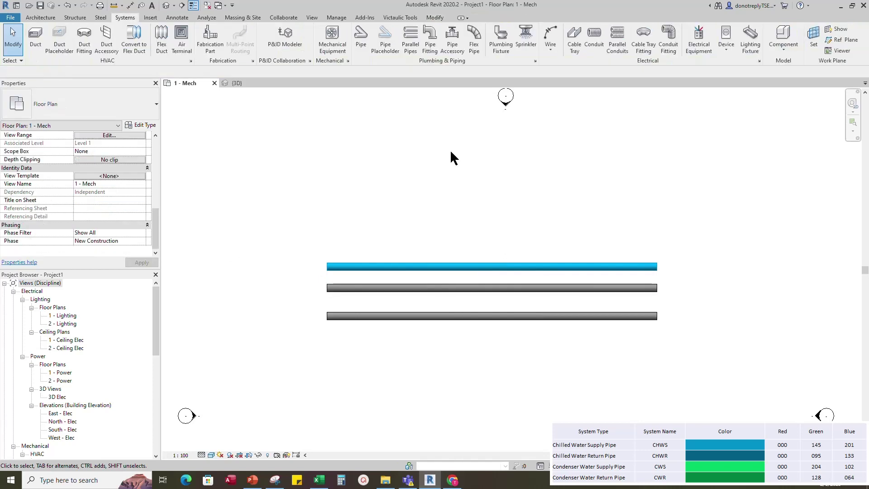
click(390, 290)
click(482, 19)
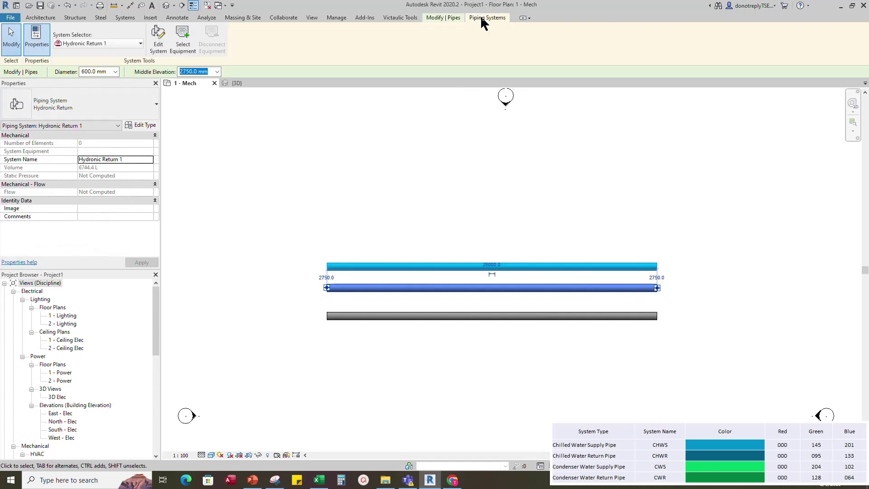
Duplicate the Hydronic Return system type as CHWR and give it the CHWR material
click(142, 126)
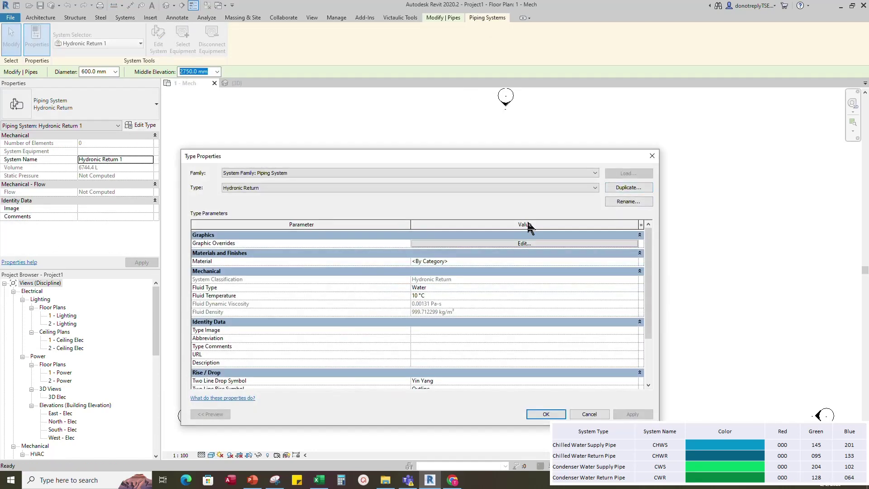
click(623, 186)
text(C)
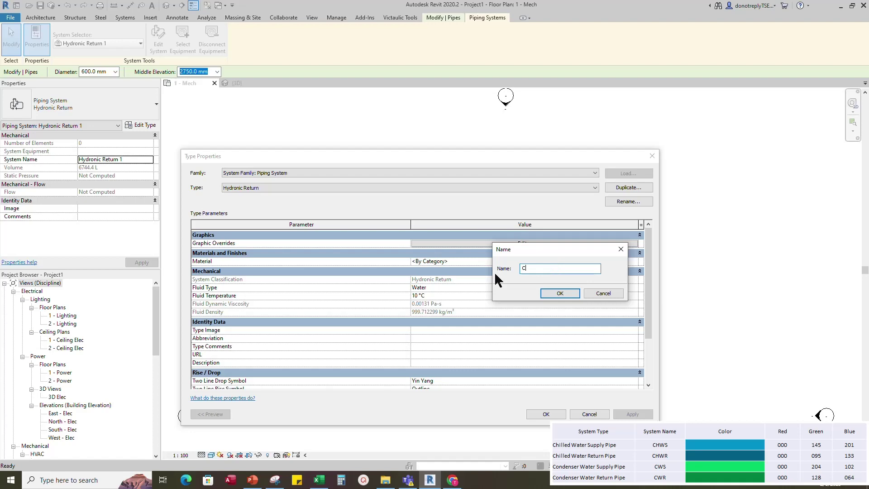
text(HWR)
click(559, 293)
click(636, 262)
click(636, 262)
click(216, 281)
click(398, 404)
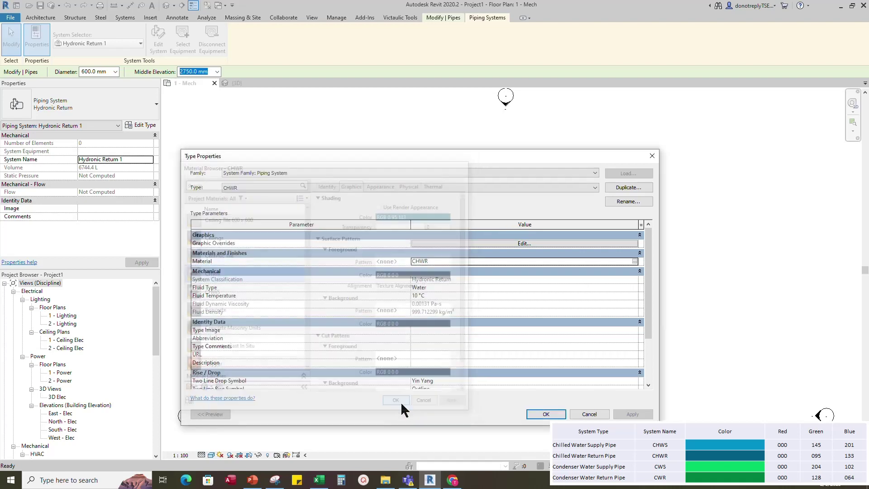
Override CHWR lines with colour RGB 0-95-133 and weight 1, then apply the type
click(525, 244)
click(468, 299)
double_click(513, 314)
text(0)
key(Tab)
text(95-133)
click(457, 368)
click(452, 302)
click(410, 311)
click(443, 324)
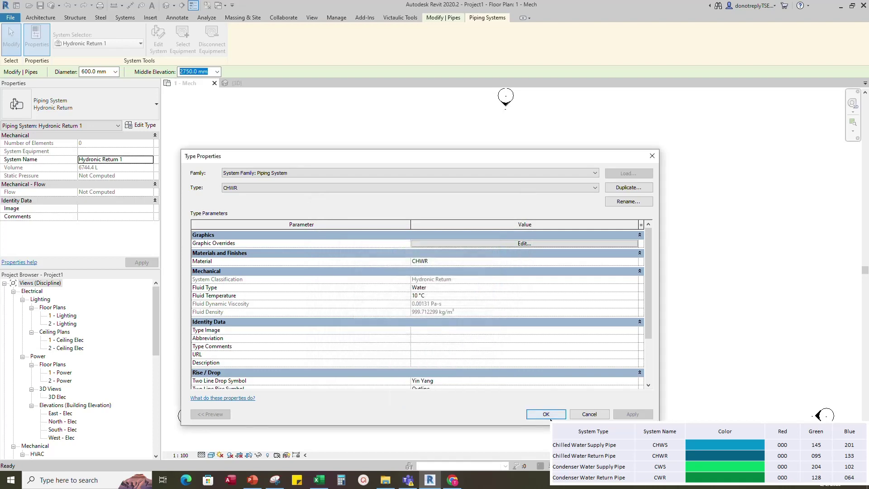
click(546, 414)
key(Escape)
Rename the bottom pipe's Hydronic Supply 2 system type to CWS
scroll(336, 303, up, 2)
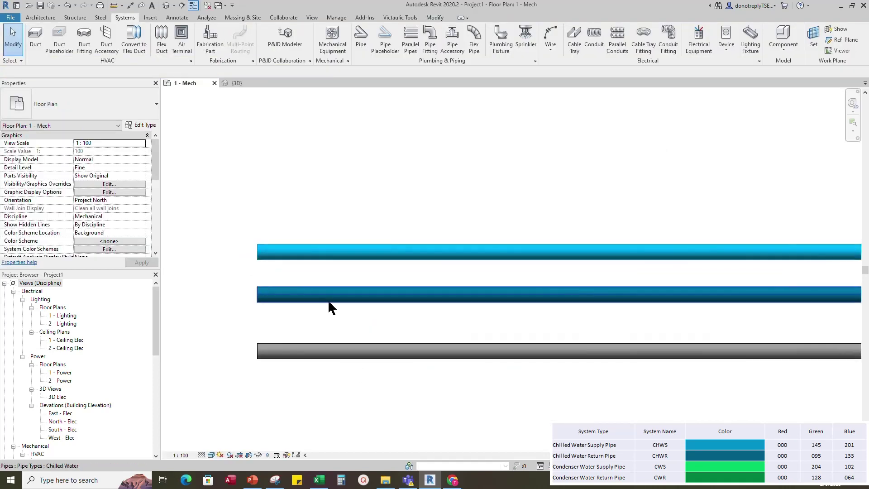
scroll(335, 303, down, 3)
scroll(496, 359, down, 1)
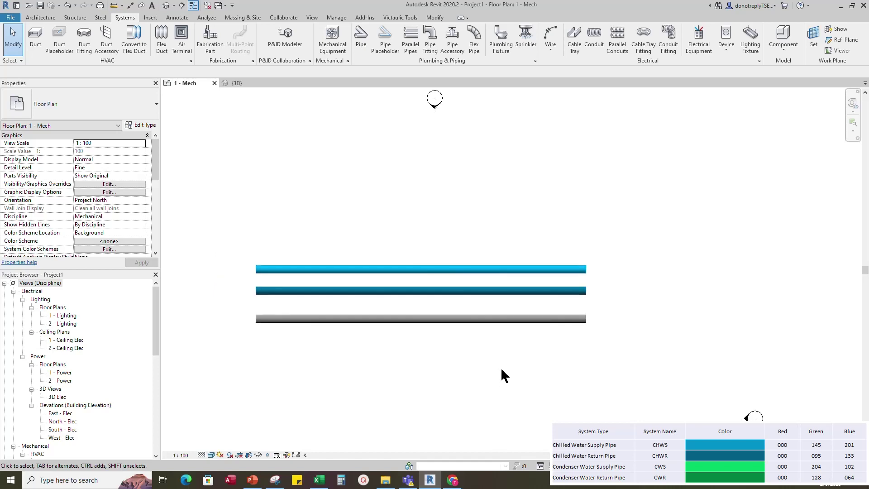
click(308, 319)
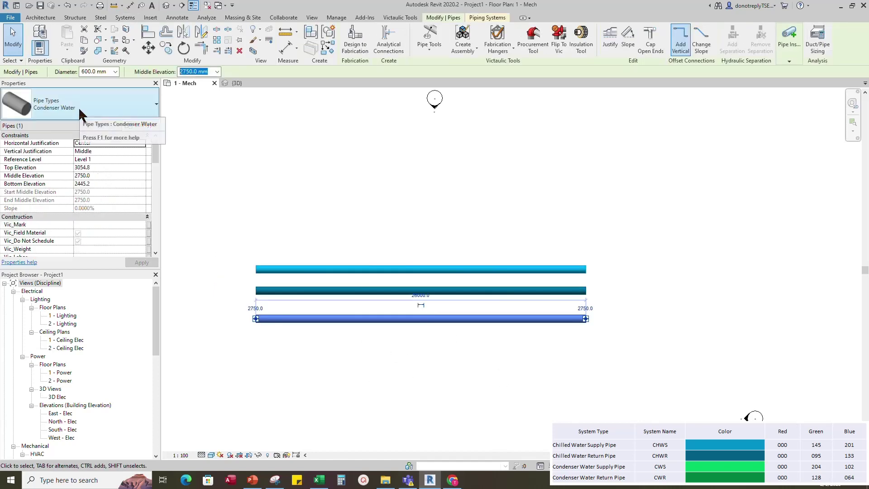
click(487, 17)
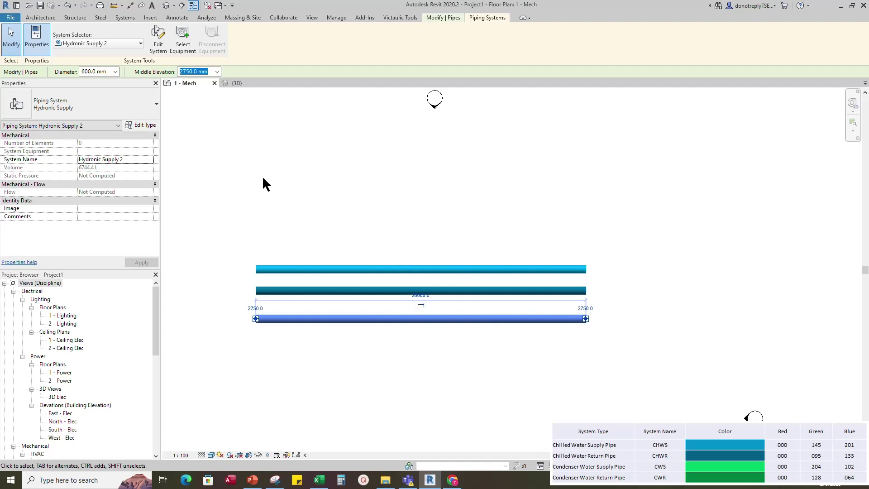
click(140, 125)
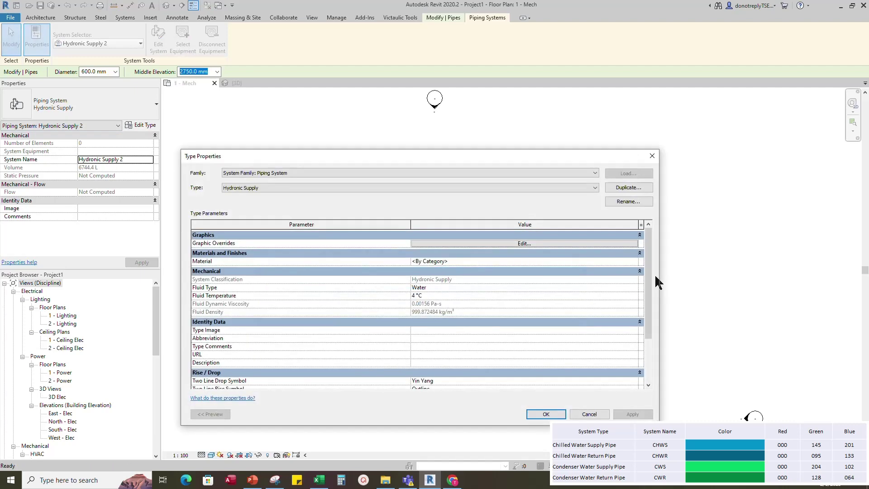
click(628, 202)
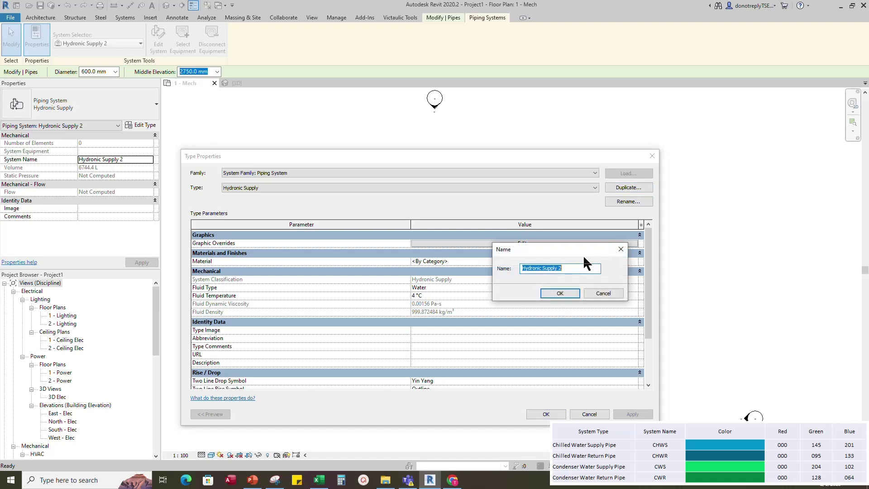
text(CWS)
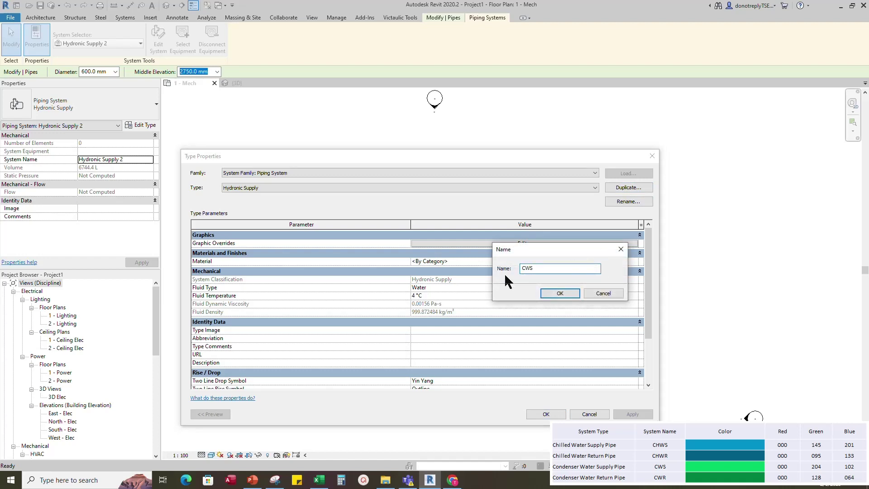
click(559, 293)
Set the CWS system type's material to CWS
click(634, 261)
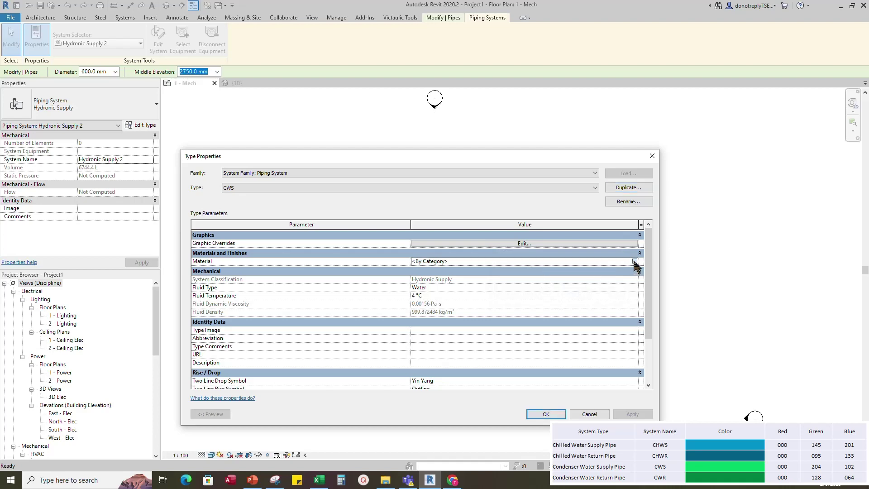
click(635, 262)
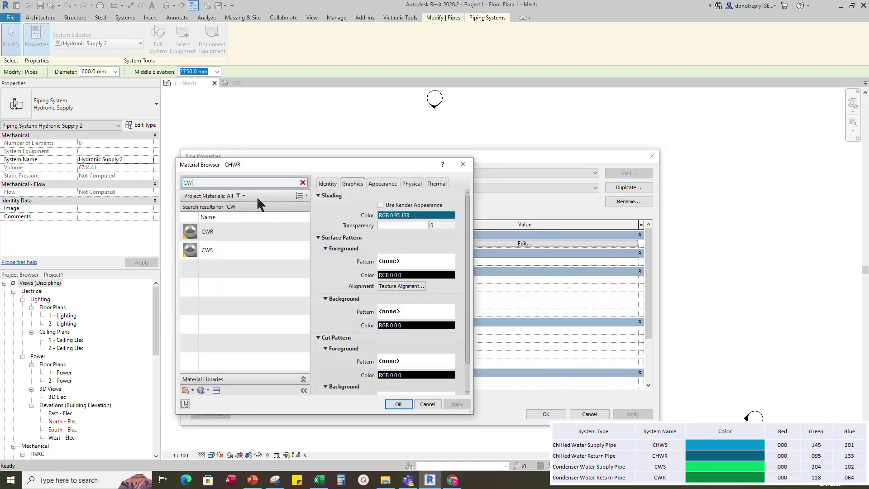
click(219, 250)
click(399, 404)
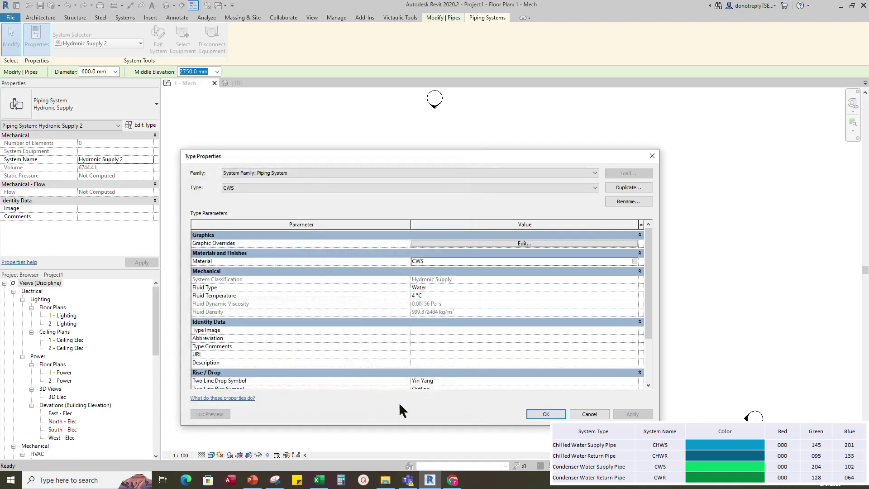
Override CWS lines with green RGB 0-204-102 and apply the type settings
click(525, 244)
click(409, 286)
double_click(513, 314)
text(0-)
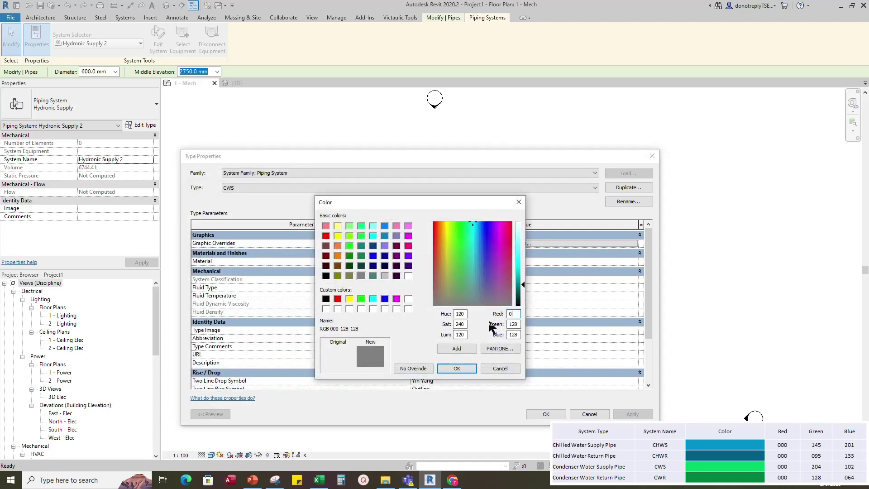
text(204-)
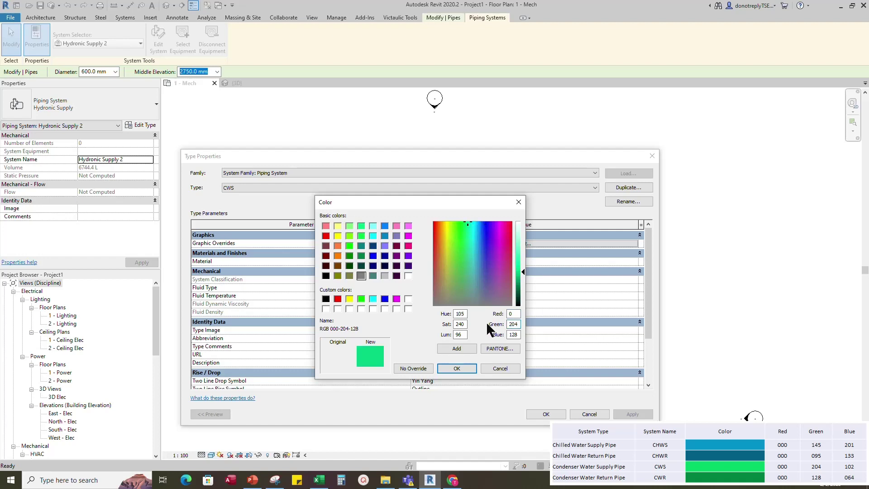
text(102)
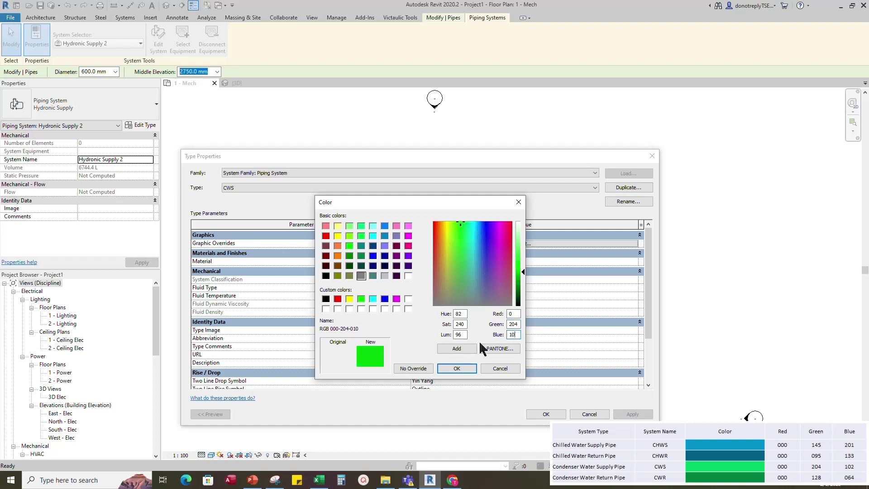
click(457, 369)
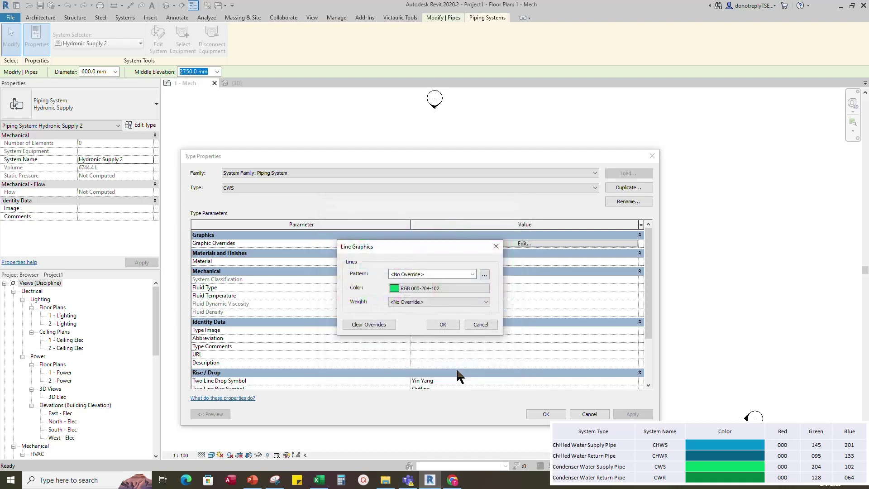
click(427, 303)
click(442, 325)
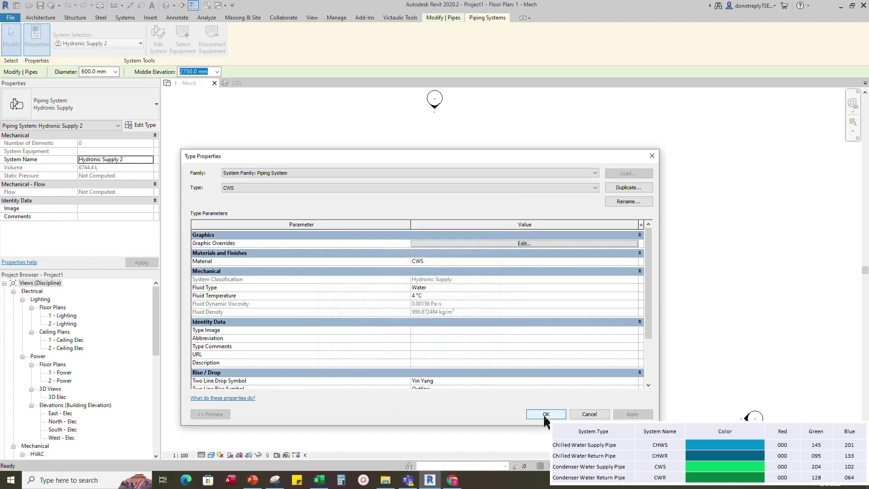
click(545, 414)
click(527, 400)
scroll(414, 381, down, 1)
scroll(403, 371, up, 1)
Use Create Similar to draw a matching pipe below the green CWS pipe
click(347, 311)
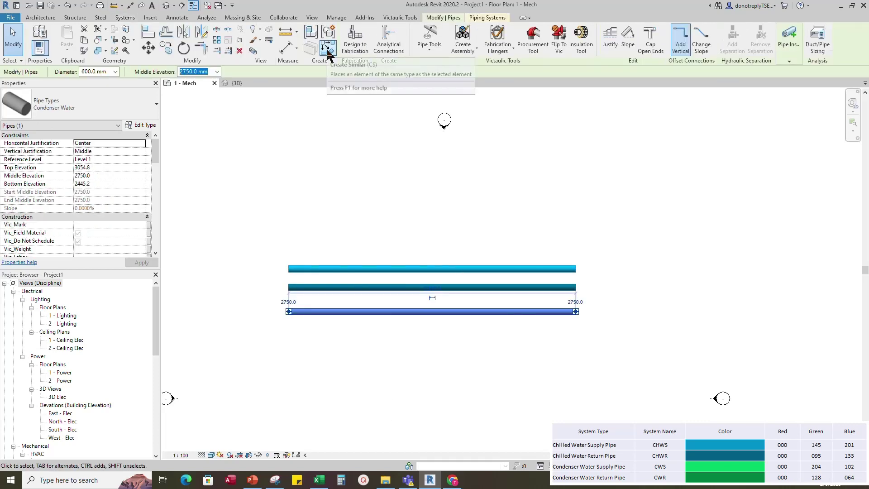
key(Escape)
click(337, 313)
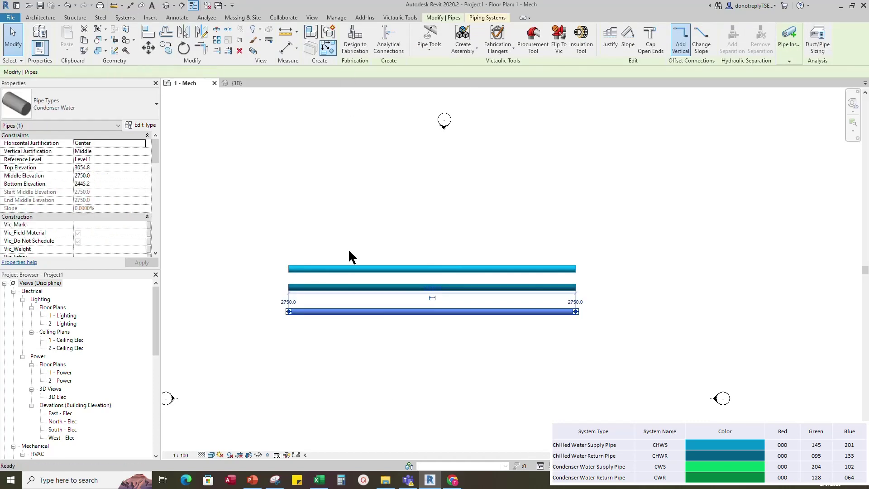
key(c)
key(s)
click(290, 330)
click(575, 328)
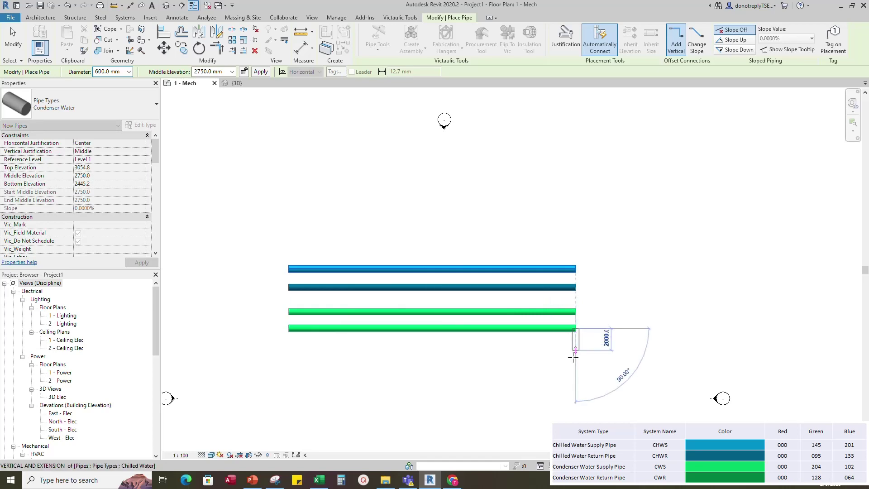
key(Escape)
key(Escape)
Set the new bottom pipe's System Type to Hydronic Return
click(426, 329)
scroll(109, 233, down, 10)
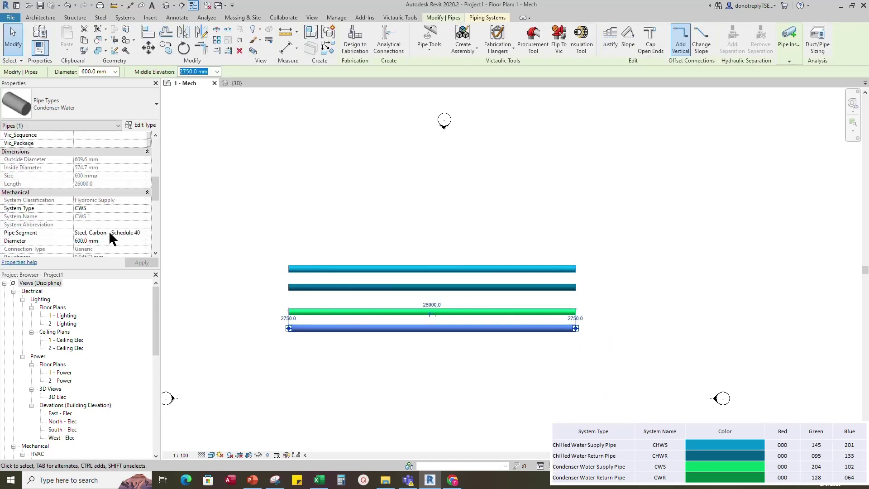
click(142, 208)
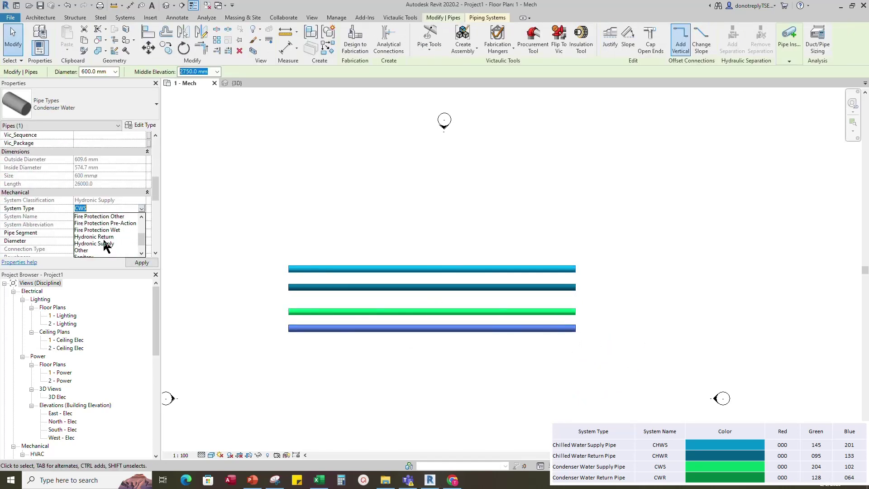
click(115, 235)
click(407, 201)
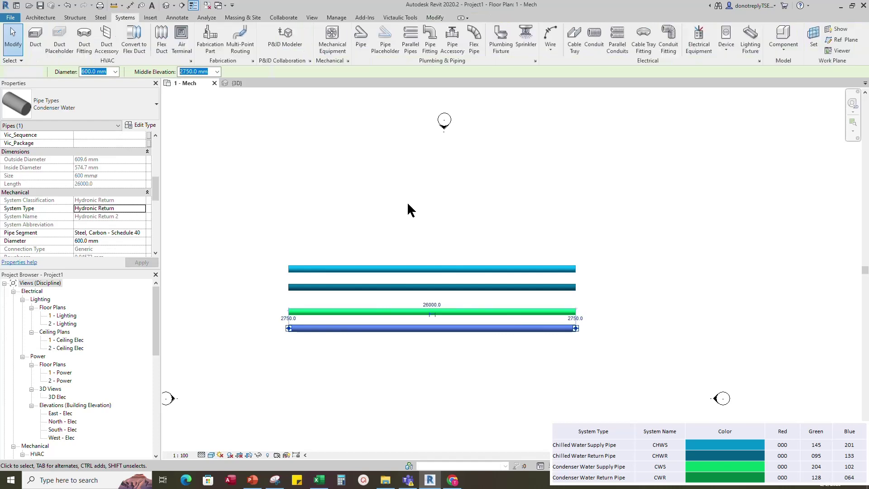
Rename the Hydronic Return 2 system type to CWR and give it the CWR material
click(428, 331)
click(480, 18)
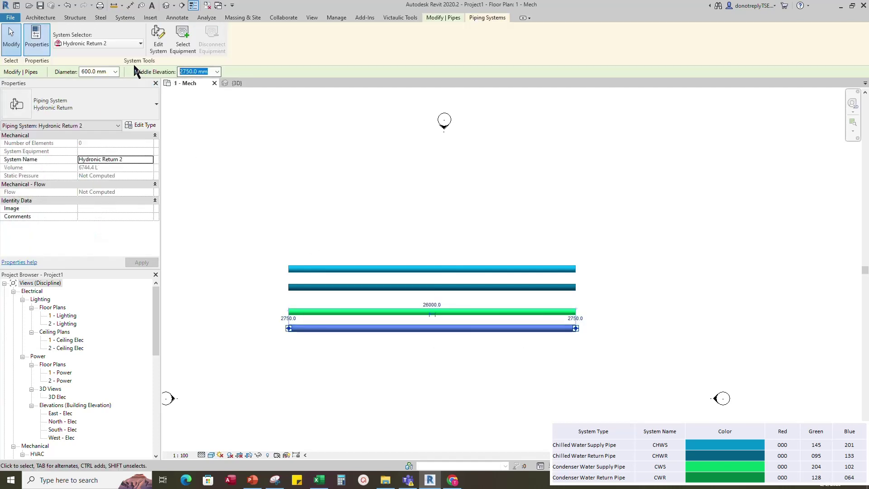
click(140, 125)
click(611, 202)
text(CWR)
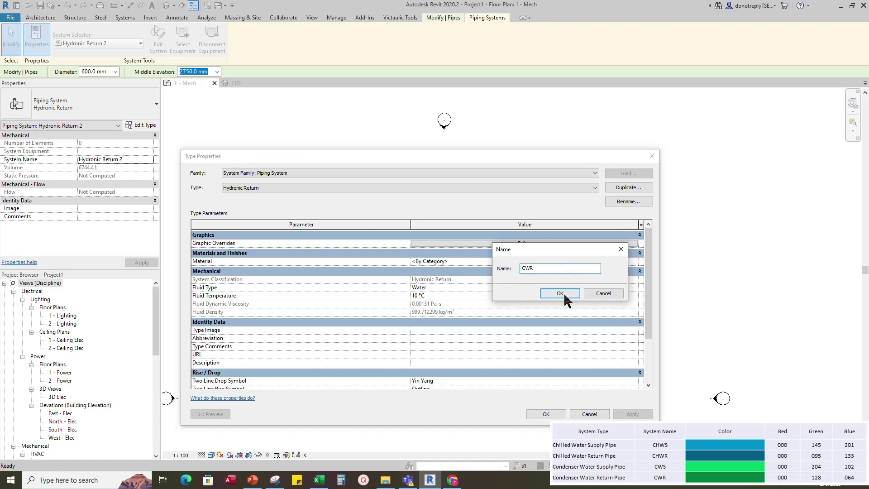
click(561, 293)
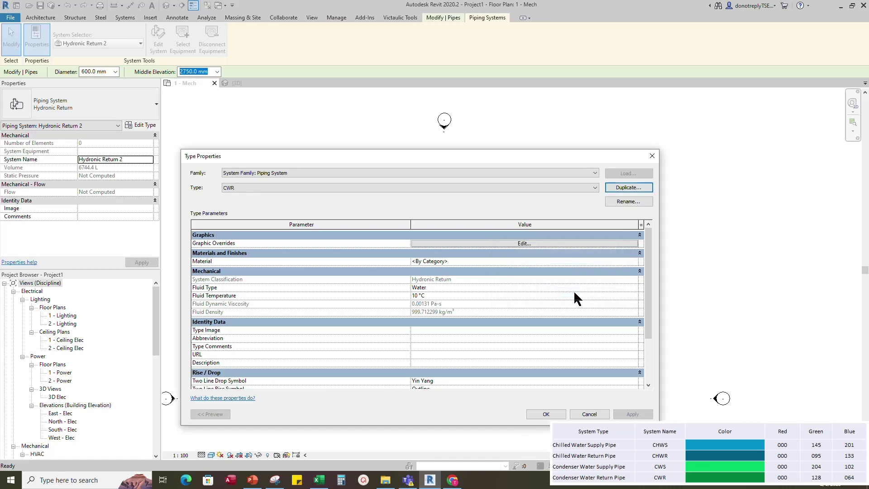
click(636, 263)
click(216, 275)
click(400, 404)
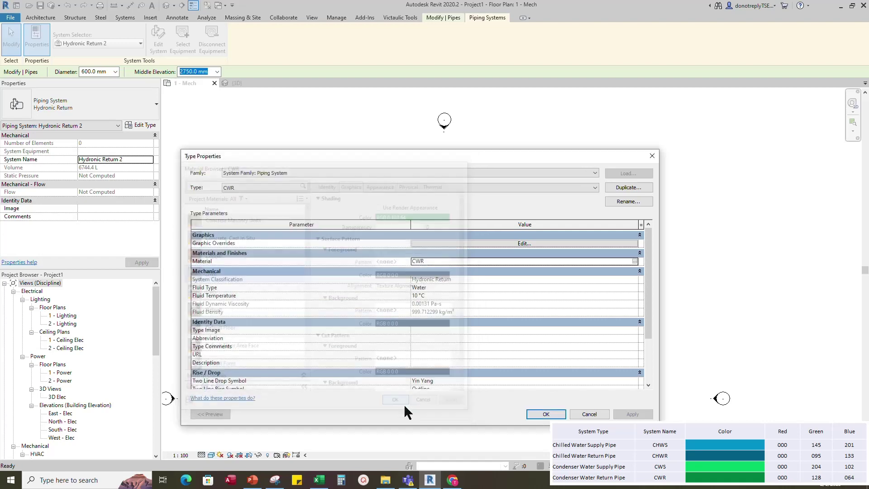
Override CWR lines with dark green RGB 0-128-64 and apply the type settings
click(524, 244)
click(432, 285)
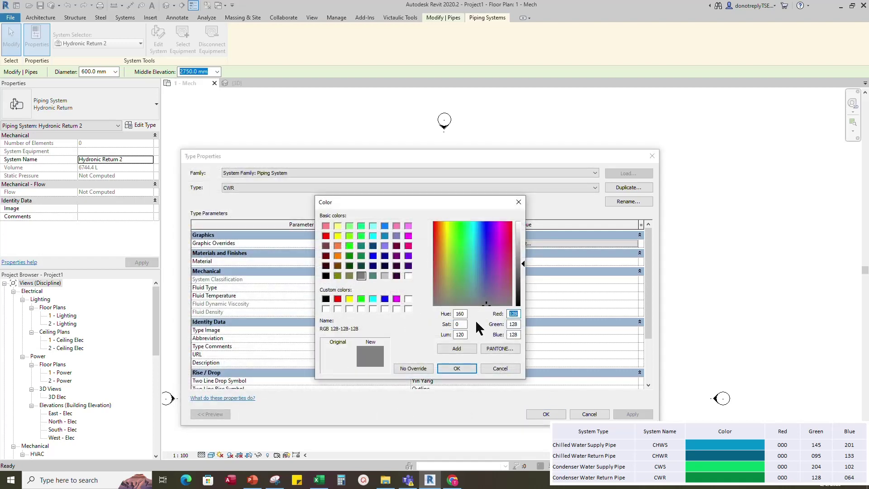
text(0)
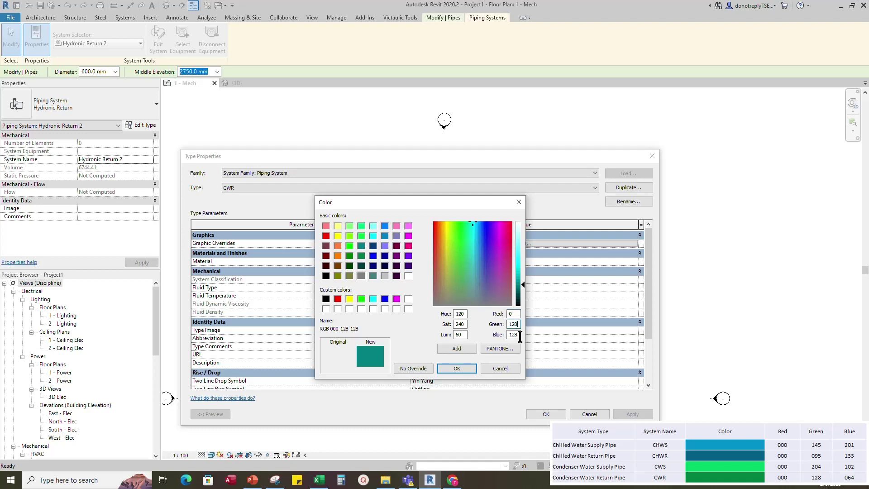
text(6)
click(457, 368)
click(407, 302)
click(398, 314)
click(443, 325)
click(546, 415)
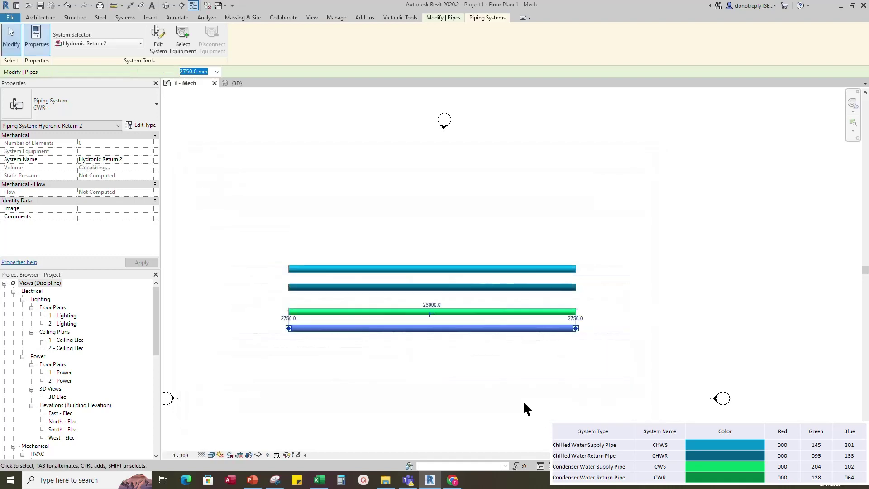
click(368, 371)
Orbit the four coloured pipes in the {3D} view
scroll(370, 362, up, 2)
scroll(368, 355, down, 1)
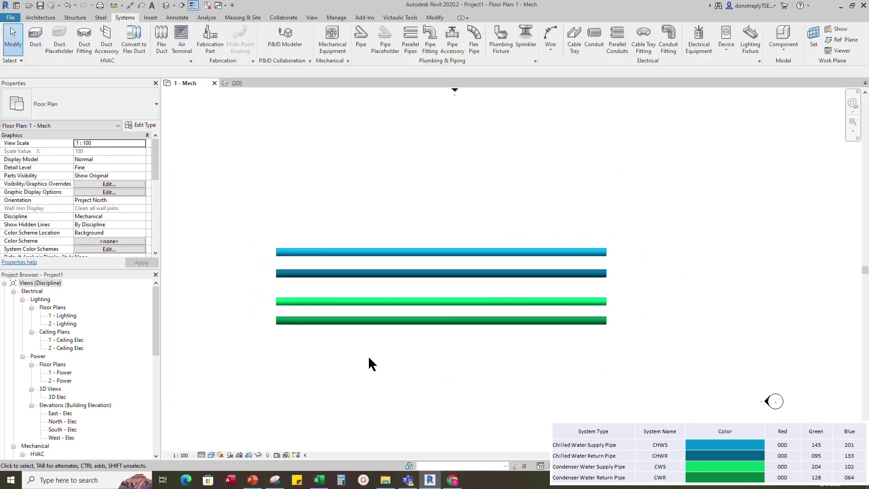
click(236, 83)
shift+middle_drag(611, 360, 569, 378)
Back in 1 - Mech, open Manage > Materials and search for 'Insu'
key(ctrl+Tab)
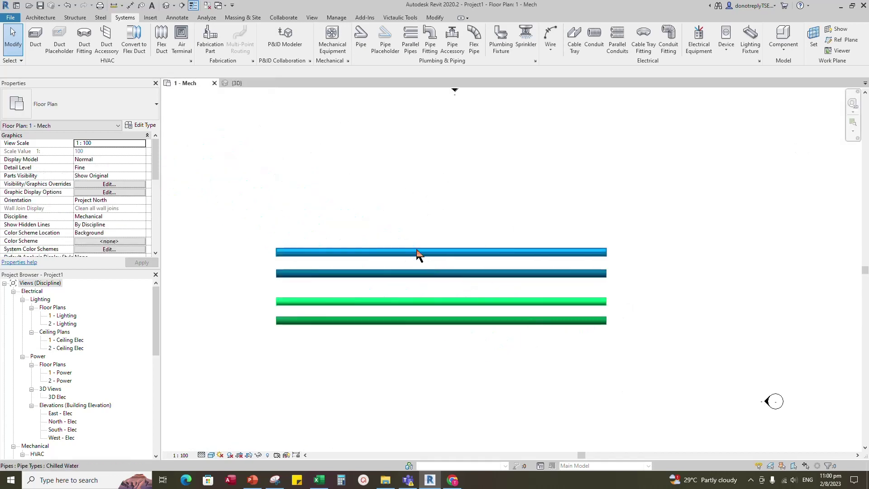
click(337, 17)
click(39, 39)
scroll(242, 331, down, 5)
click(207, 183)
text(Insu)
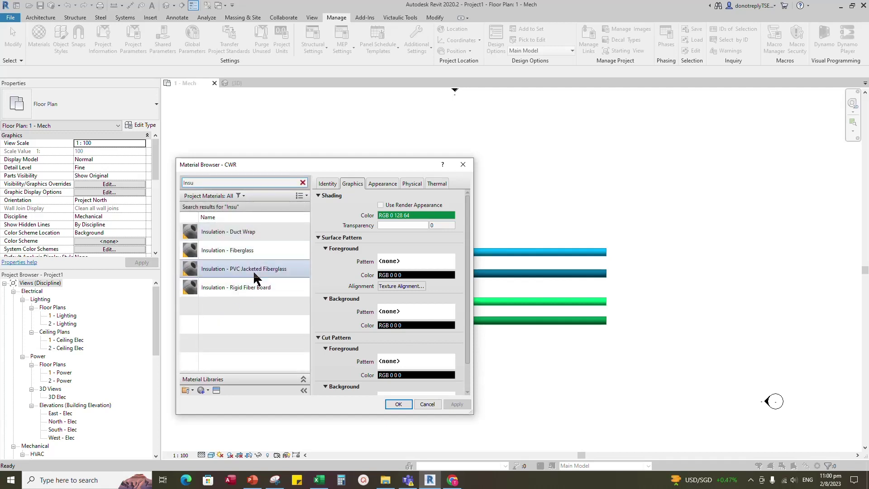
Duplicate Insulation - Duct Wrap and rename the copy Insulation - Pipe
click(241, 239)
right_click(219, 231)
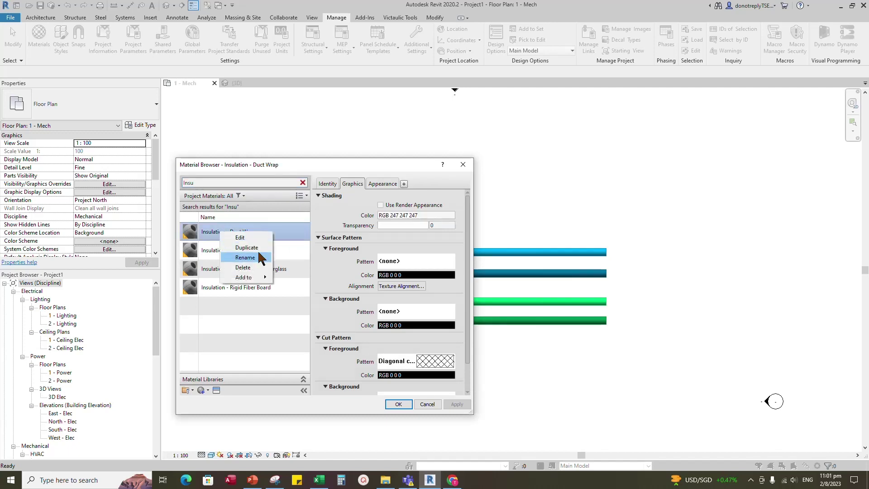
click(242, 247)
drag(261, 251, 229, 264)
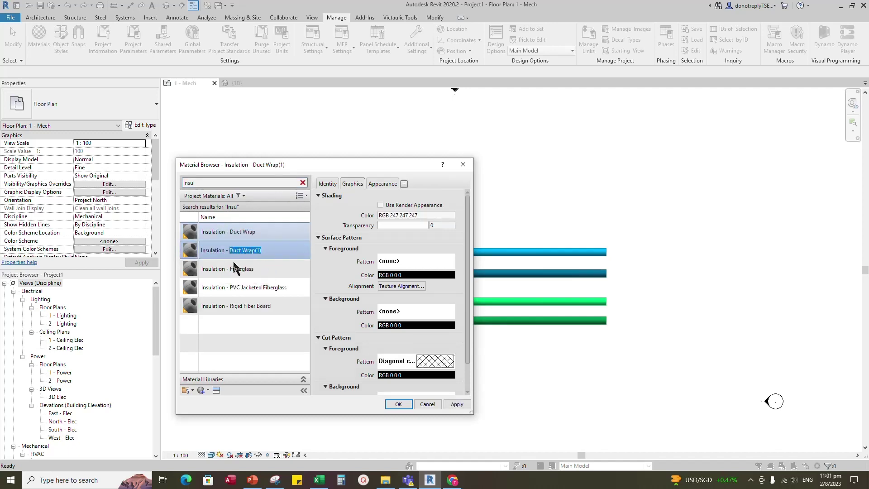
text(Pi)
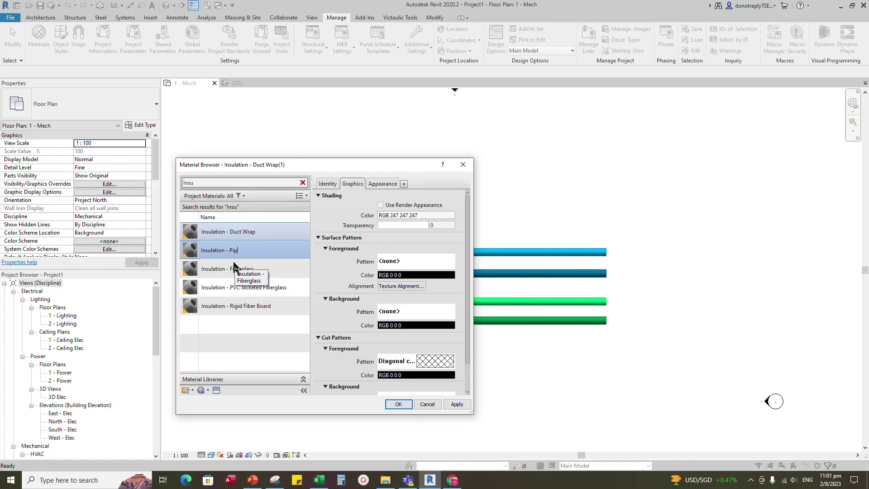
click(249, 333)
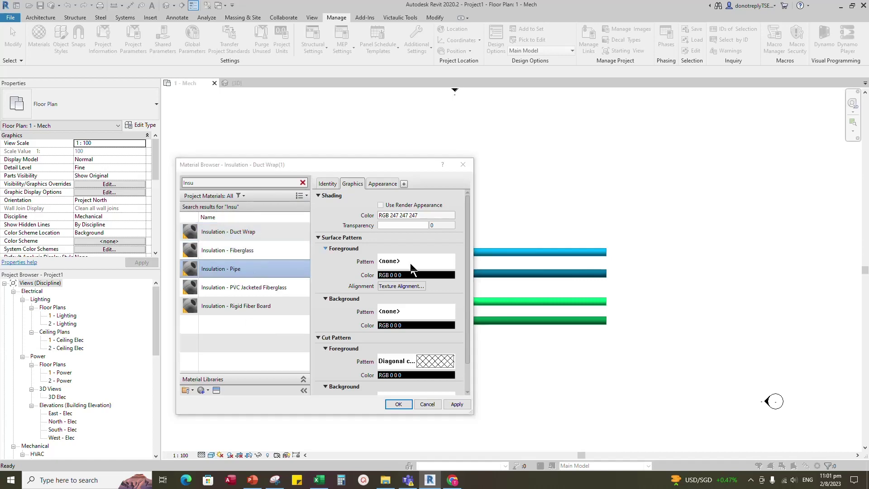
Set the surface foreground and background patterns to Steel
click(413, 262)
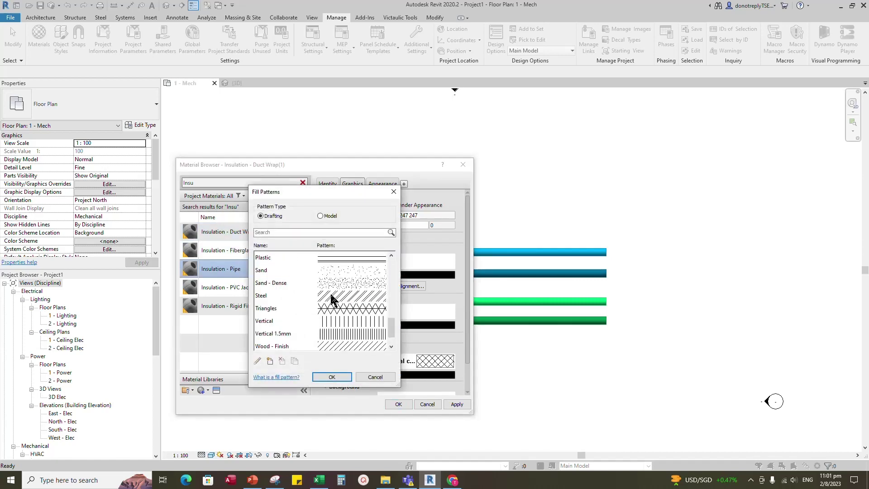
click(332, 299)
click(333, 378)
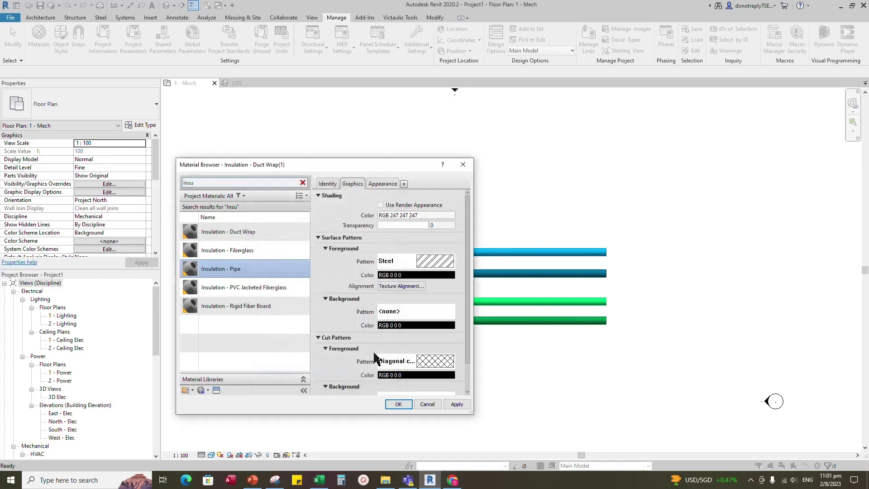
click(419, 313)
click(351, 335)
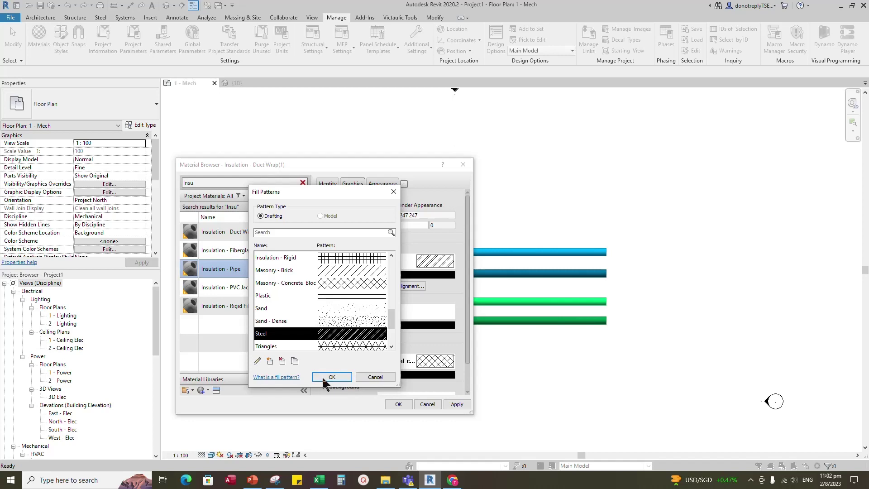
click(331, 377)
Set the cut foreground and background patterns to Steel, then apply and close
scroll(433, 366, down, 2)
click(434, 369)
scroll(349, 326, down, 3)
click(349, 321)
click(333, 377)
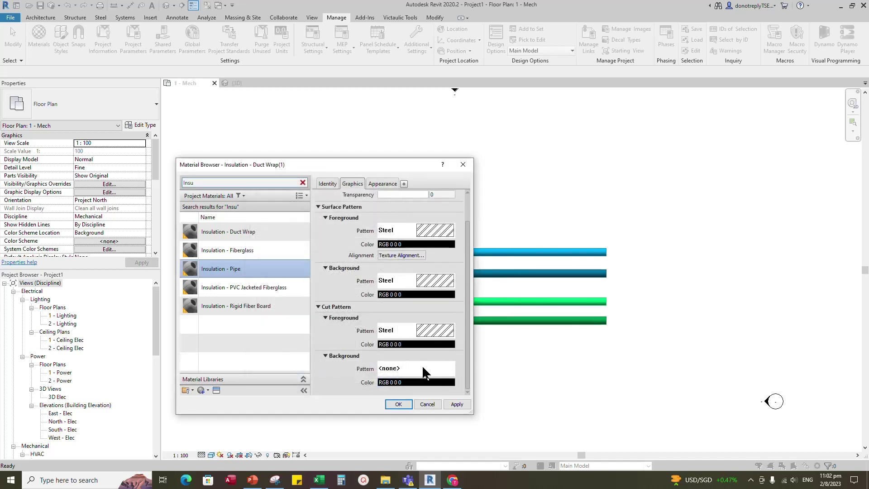
click(425, 372)
scroll(351, 335, down, 5)
click(348, 335)
click(331, 377)
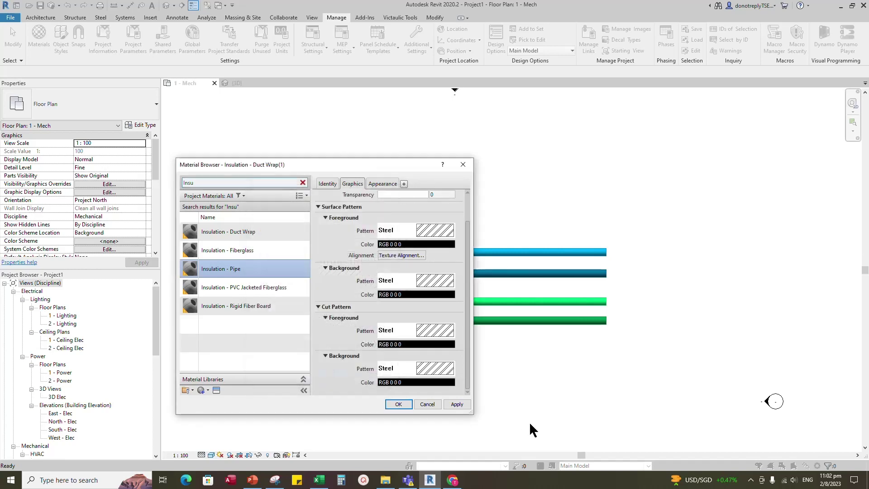
click(457, 404)
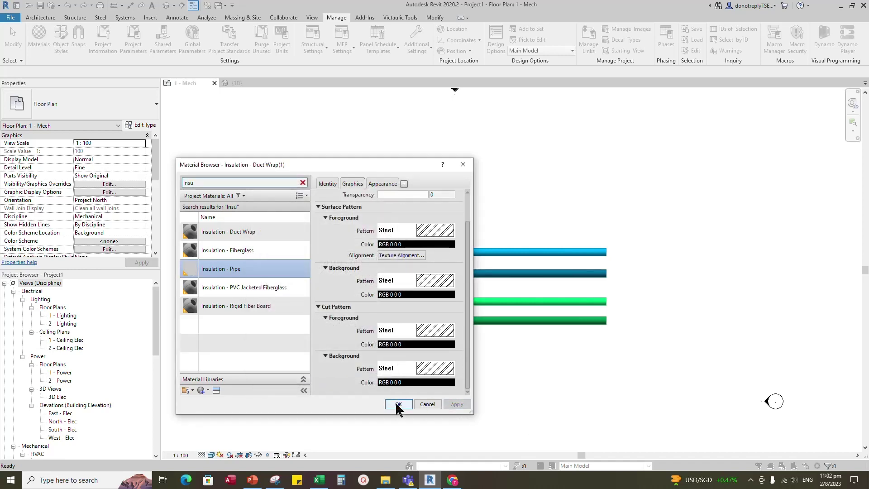
click(399, 405)
Add insulation to the top pipe, duplicating Fiberglass as a 'Pipe Insulation' type
click(485, 250)
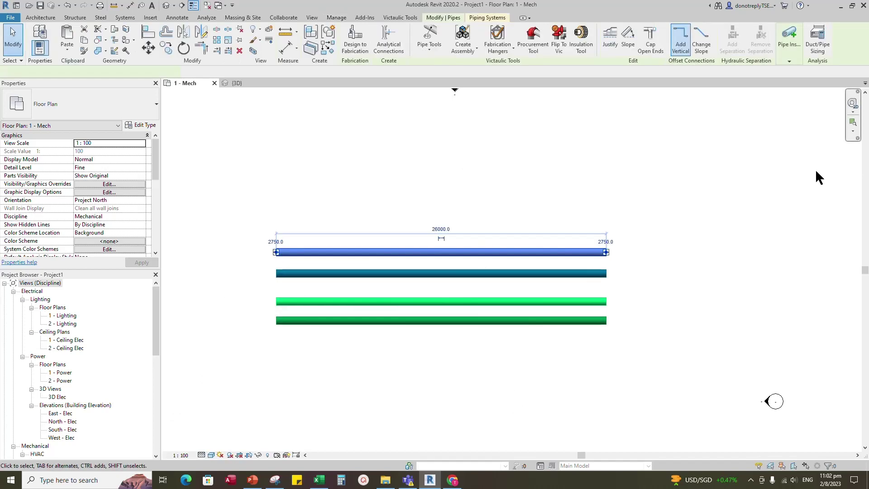
mouse_move(787, 56)
click(789, 80)
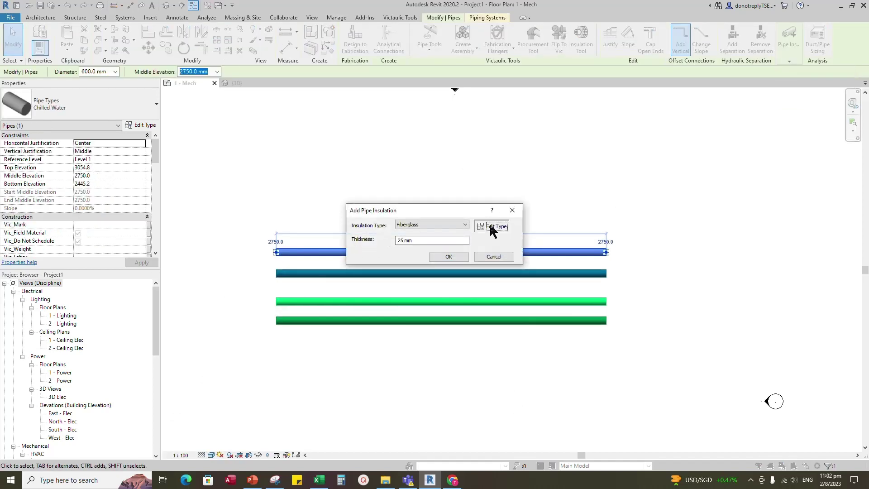
click(492, 229)
click(629, 190)
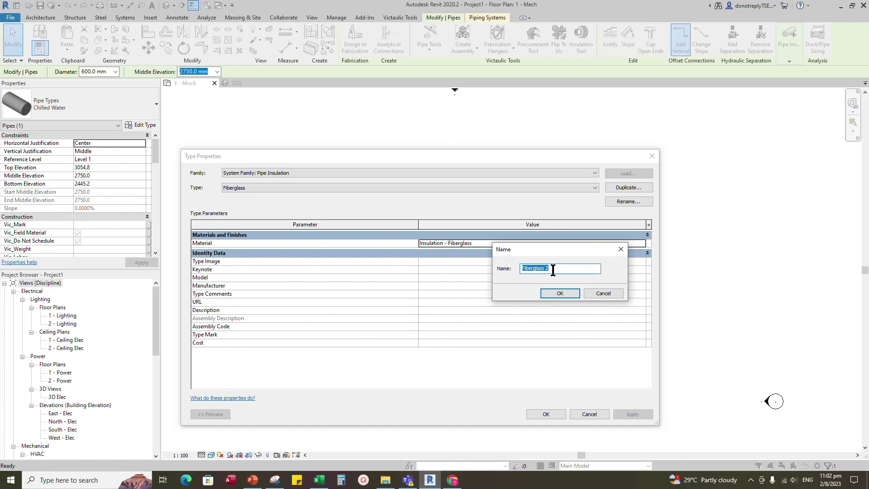
text(Pipe Insulation)
click(559, 293)
Give Pipe Insulation the Insulation - Pipe material and confirm adding it to the pipe
click(640, 244)
click(244, 310)
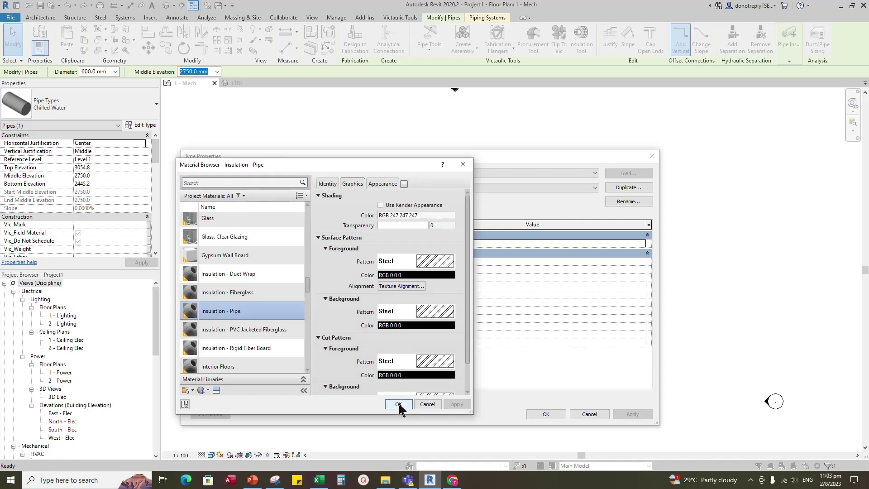
click(399, 405)
click(552, 414)
drag(462, 240, 348, 240)
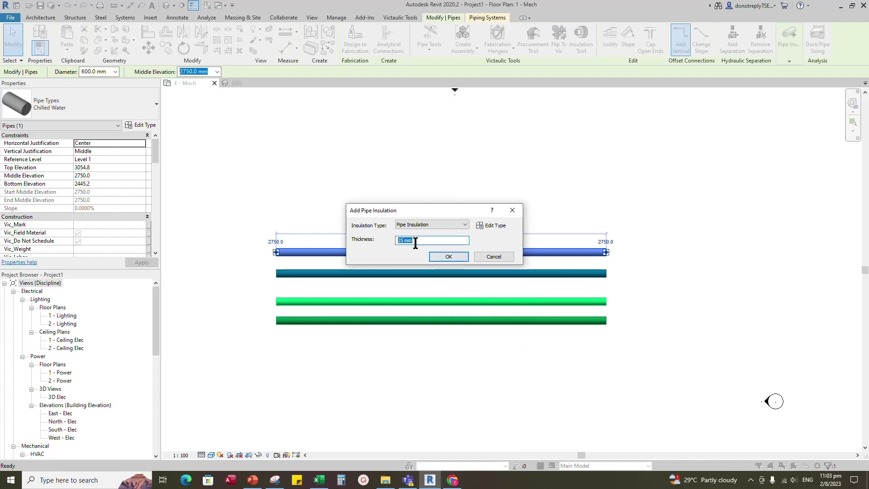
click(449, 257)
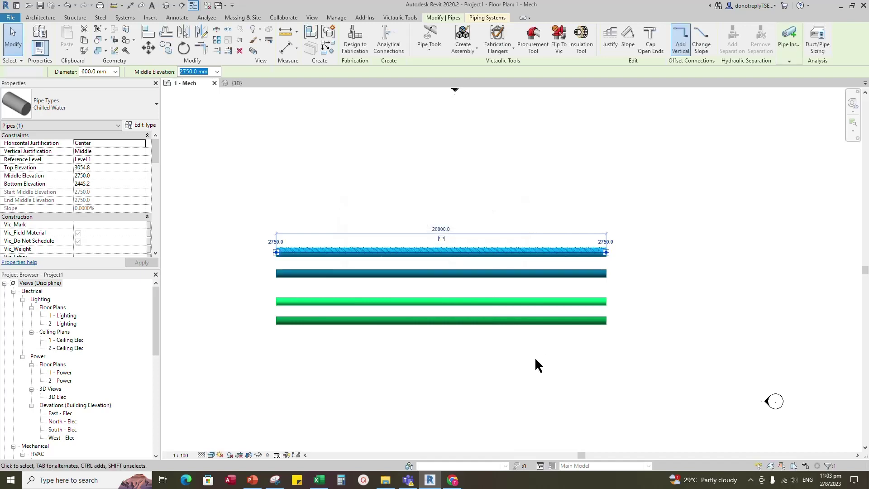
click(351, 268)
scroll(351, 268, up, 3)
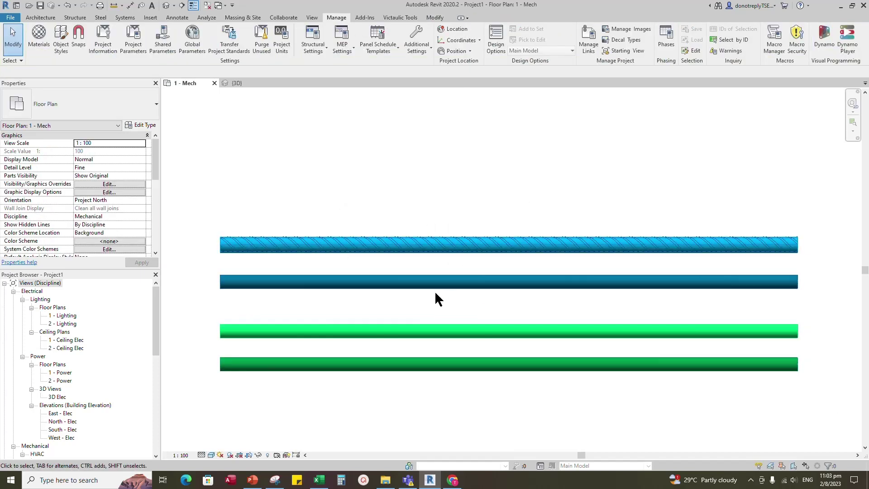
Add 50 mm Pipe Insulation to the dark-blue CHWR pipe
click(455, 285)
click(790, 43)
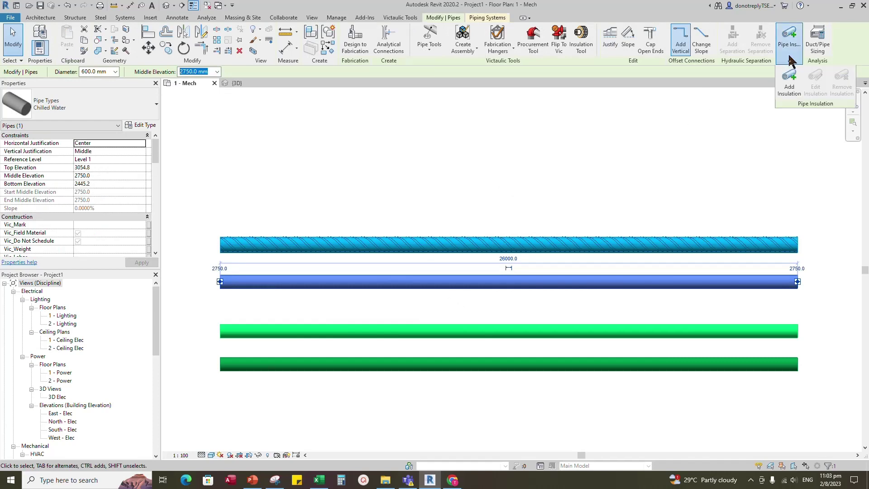
click(789, 81)
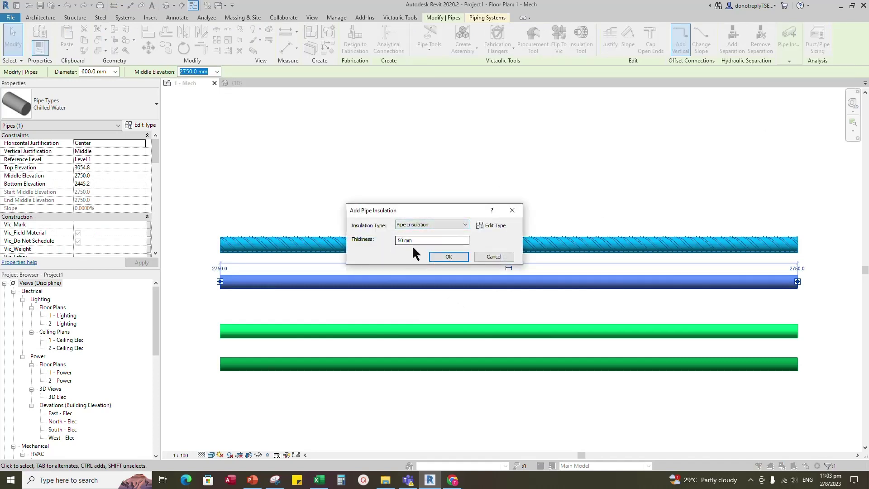
click(448, 257)
key(Escape)
Switch to the {3D} view and zoom to see both blue pipes hatched
middle_drag(364, 229, 766, 322)
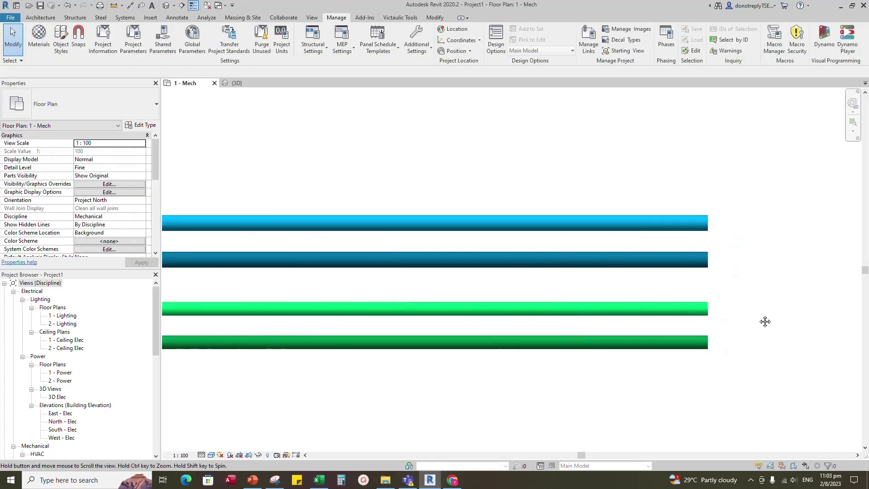
scroll(341, 238, up, 1)
scroll(314, 273, up, 2)
scroll(242, 107, down, 1)
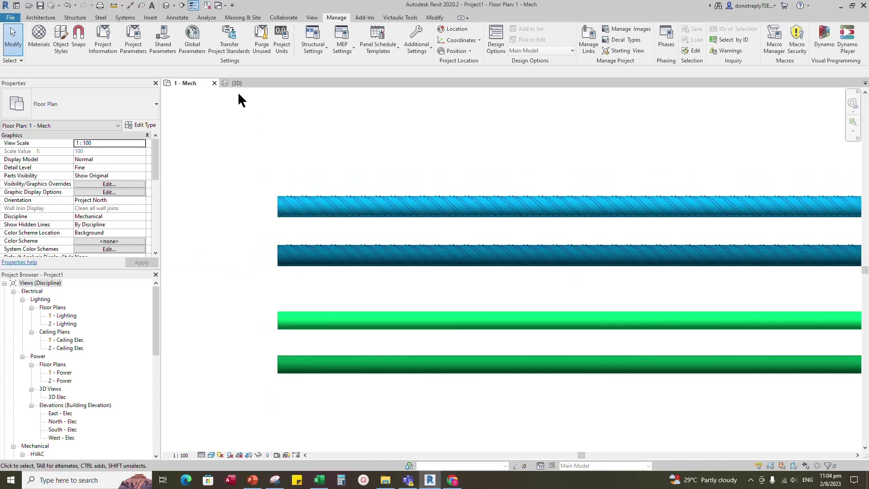
click(235, 83)
scroll(636, 358, up, 3)
scroll(676, 352, up, 2)
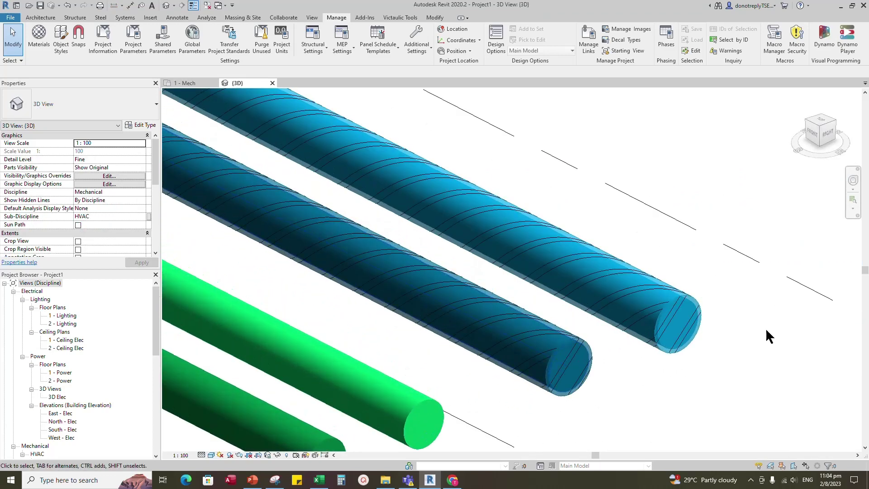
scroll(794, 339, down, 4)
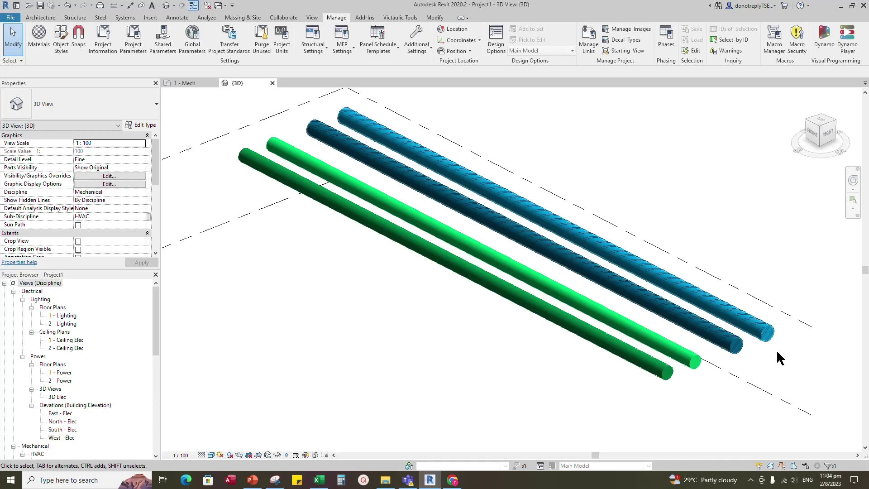
scroll(594, 380, down, 1)
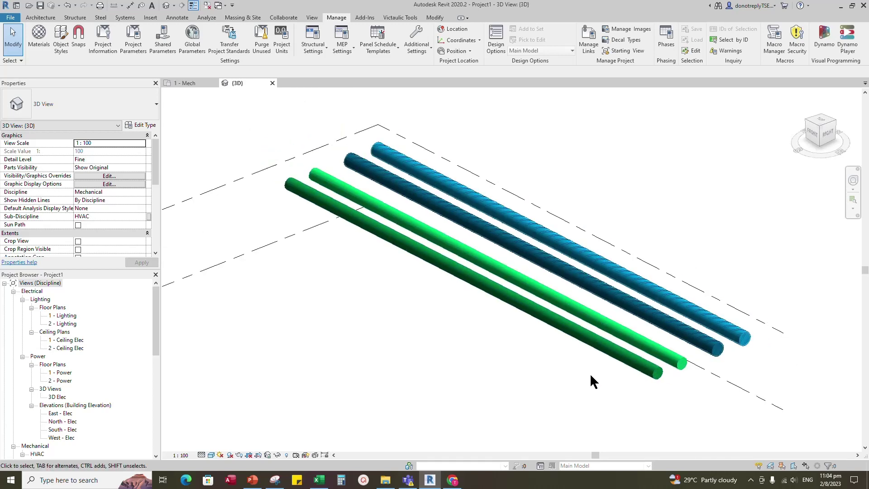